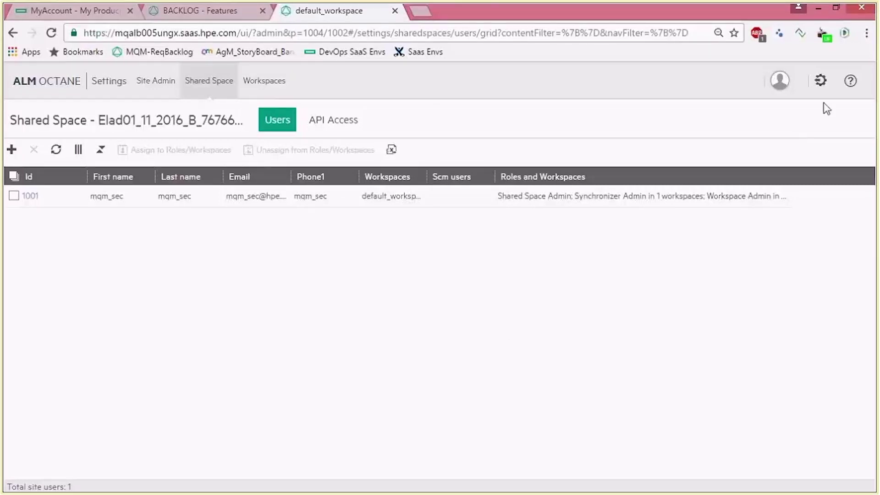
# - Launch Synchronizer from the settings menu, switch to the links list view, and start a new link
pyautogui.click(834, 84)
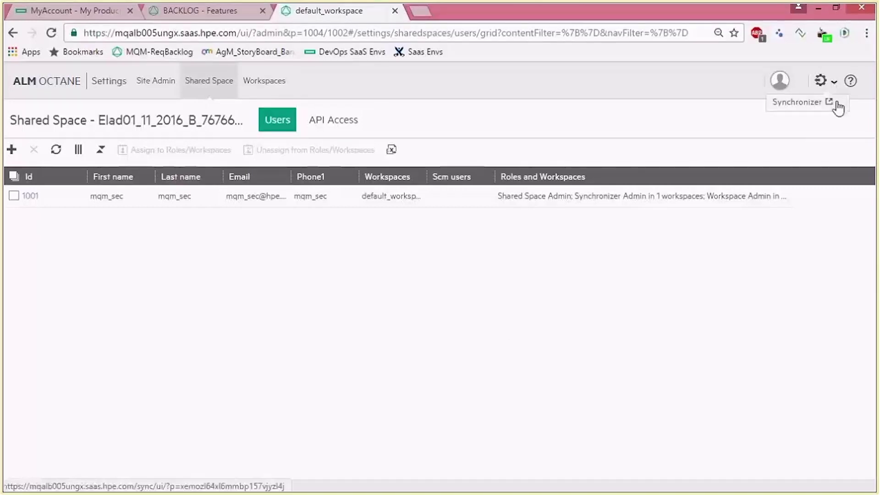
pyautogui.click(836, 105)
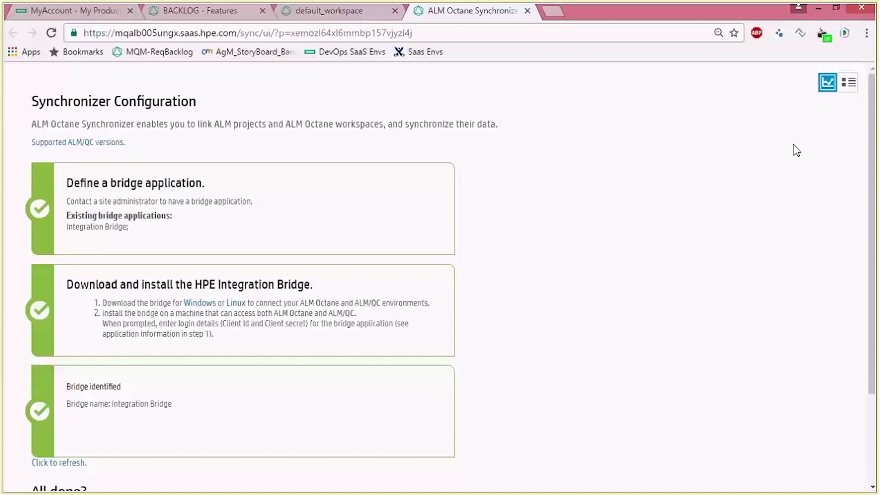
pyautogui.click(852, 84)
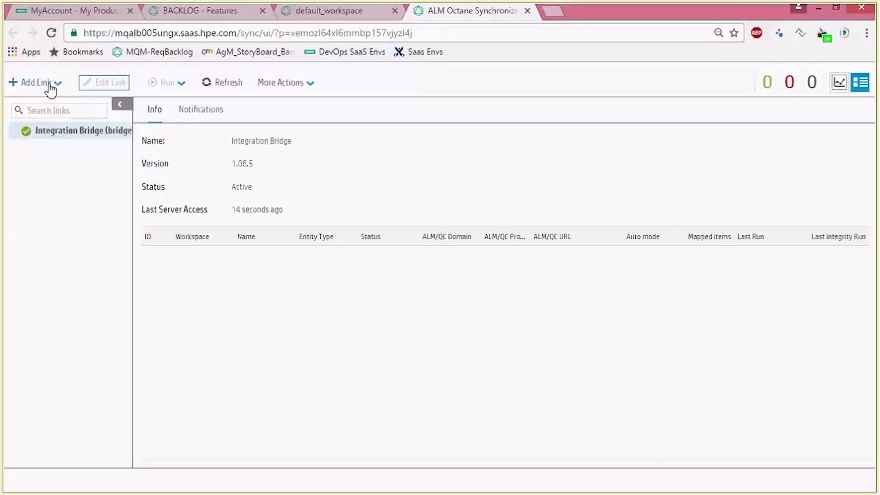
pyautogui.click(36, 83)
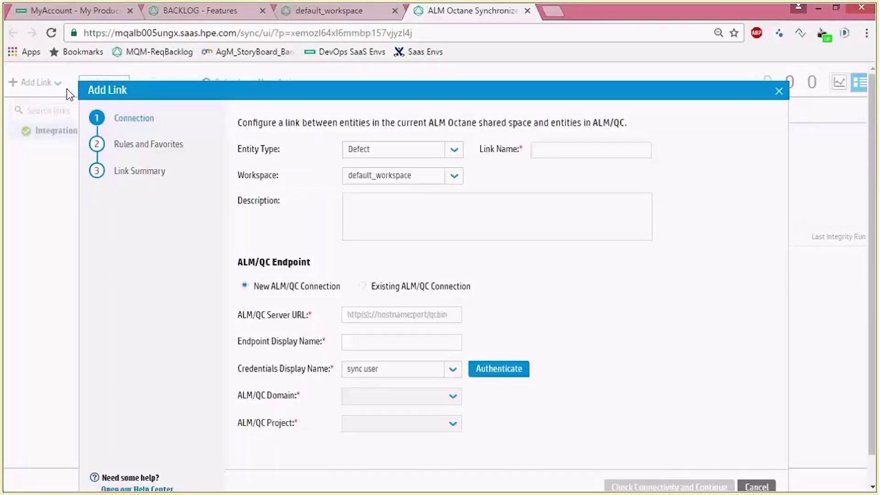
# - Name the link 'Defect link' and choose the suggested ALM/QC server URL
pyautogui.click(540, 149)
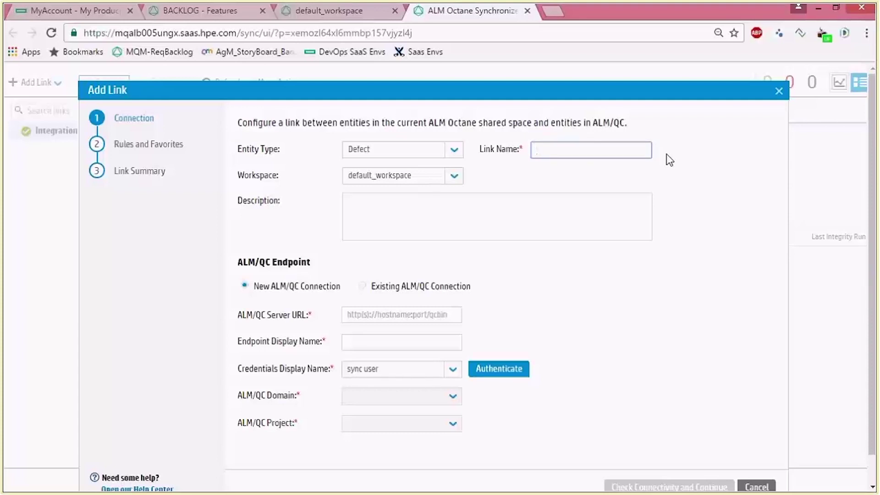
pyautogui.write('D')
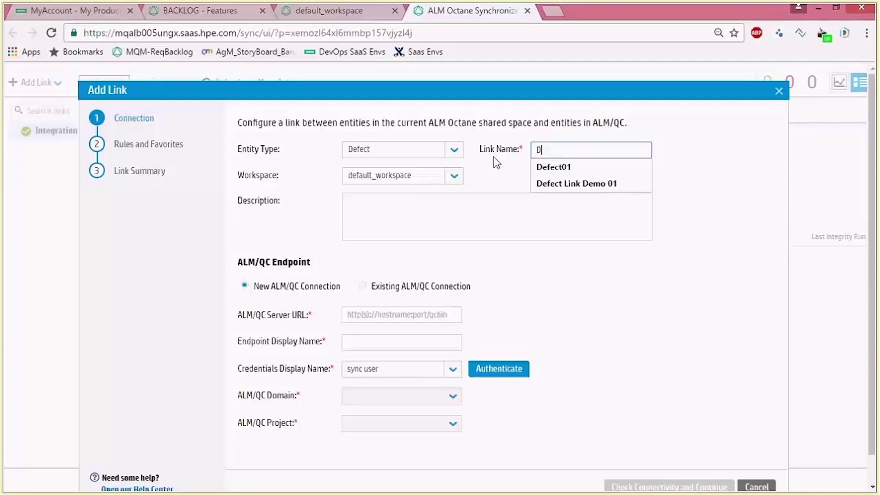
pyautogui.write('efect link')
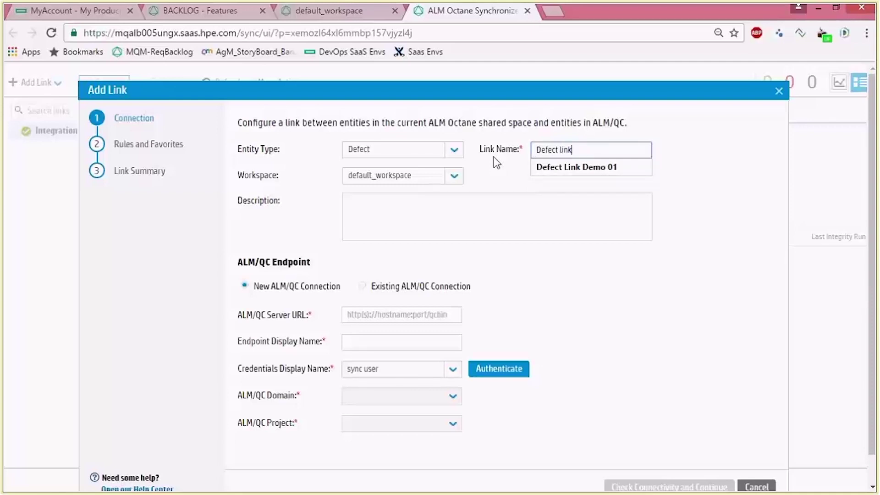
pyautogui.press('Tab')
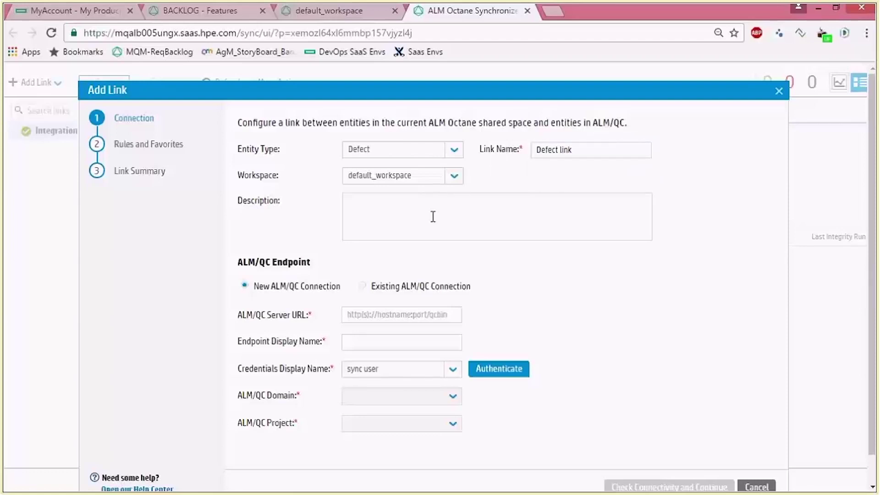
pyautogui.click(378, 314)
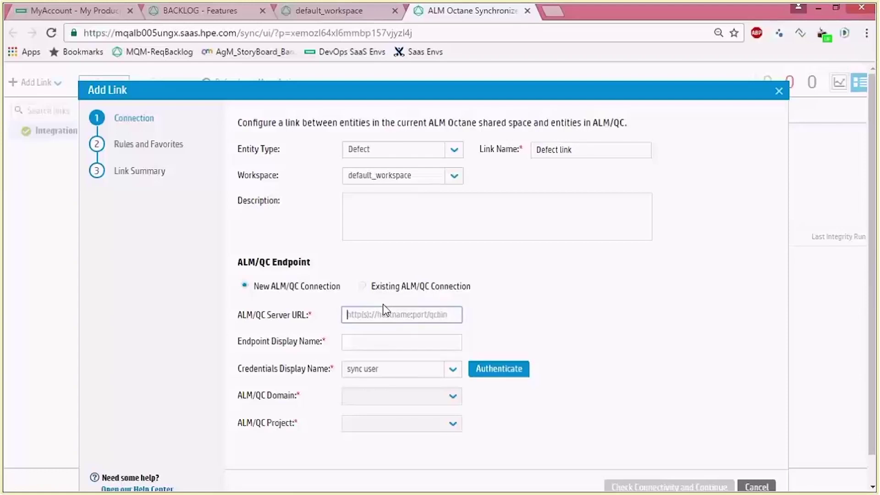
pyautogui.write('http')
pyautogui.click(392, 337)
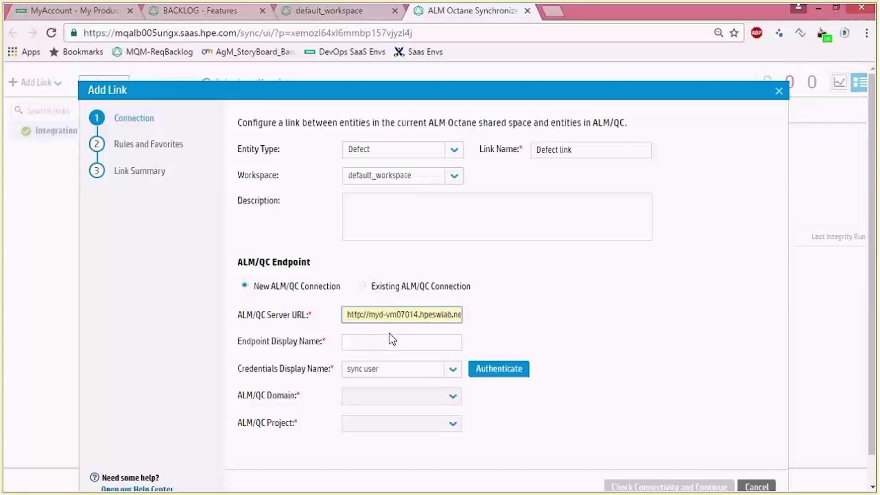
# - Set the endpoint display name to Demo 01 Project, authenticate to DEMO/Demo01, and verify connectivity
pyautogui.click(391, 339)
pyautogui.write('demo')
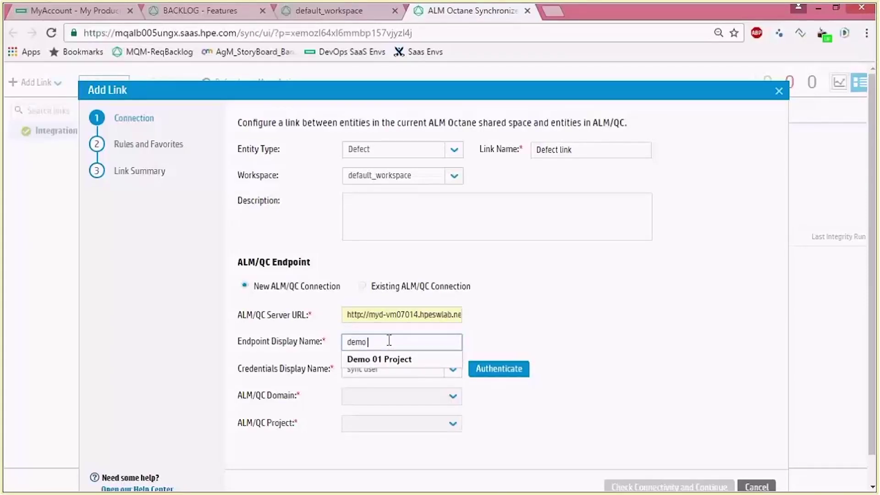
pyautogui.press('Down')
pyautogui.press('Return')
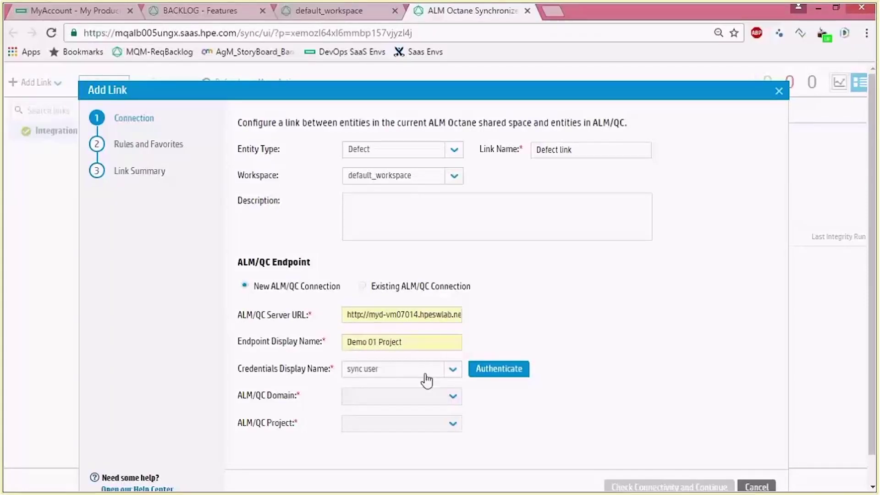
pyautogui.click(499, 369)
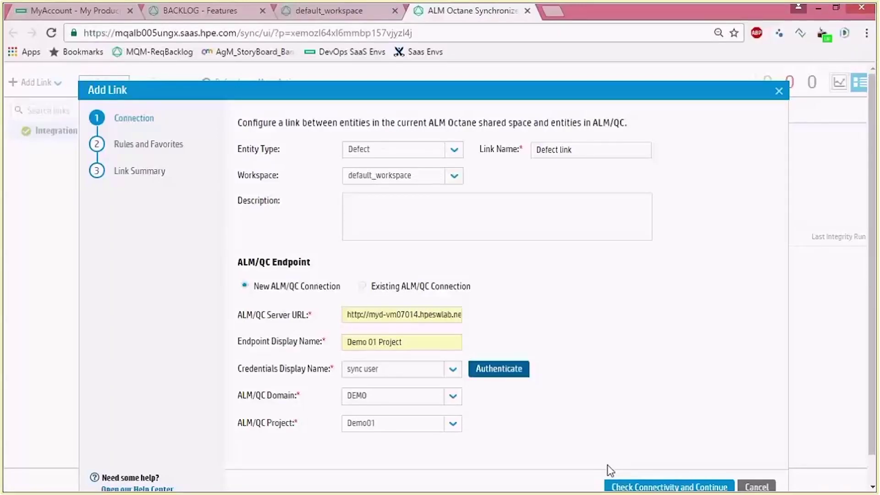
pyautogui.click(626, 487)
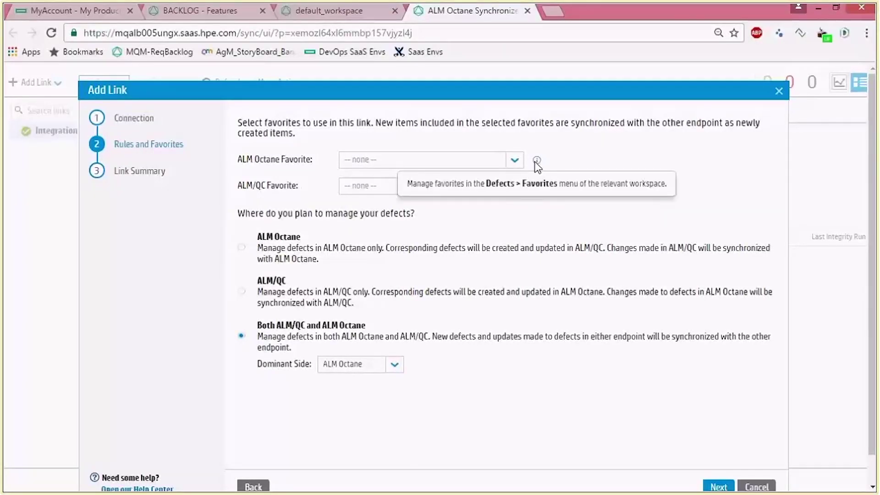
# - Keep both ALM/QC and ALM Octane managed and finish without opening the link for editing
pyautogui.moveTo(536, 189)
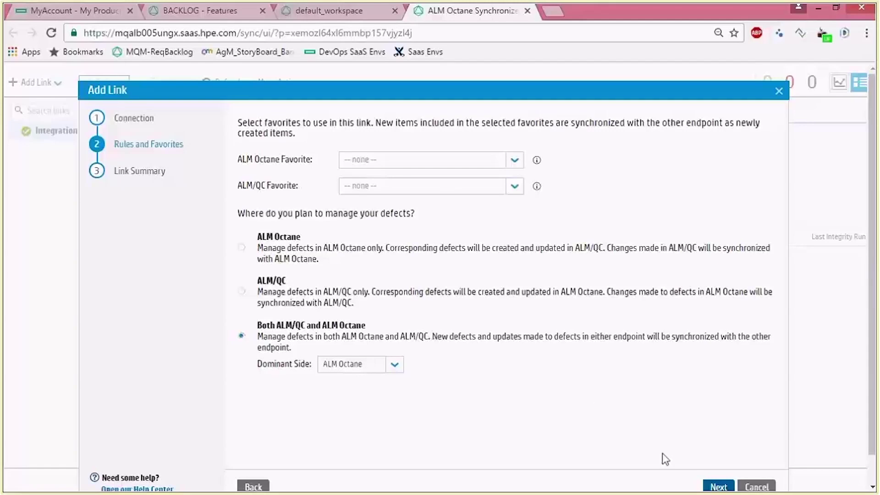
pyautogui.click(718, 486)
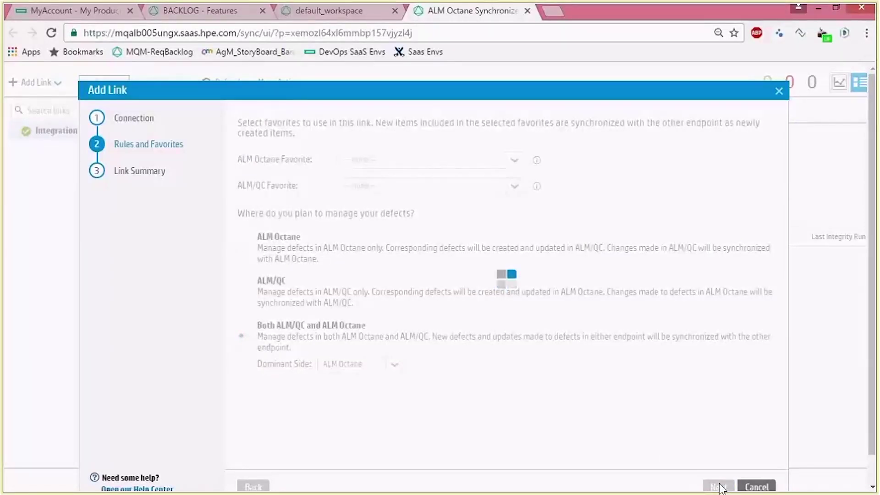
pyautogui.click(326, 196)
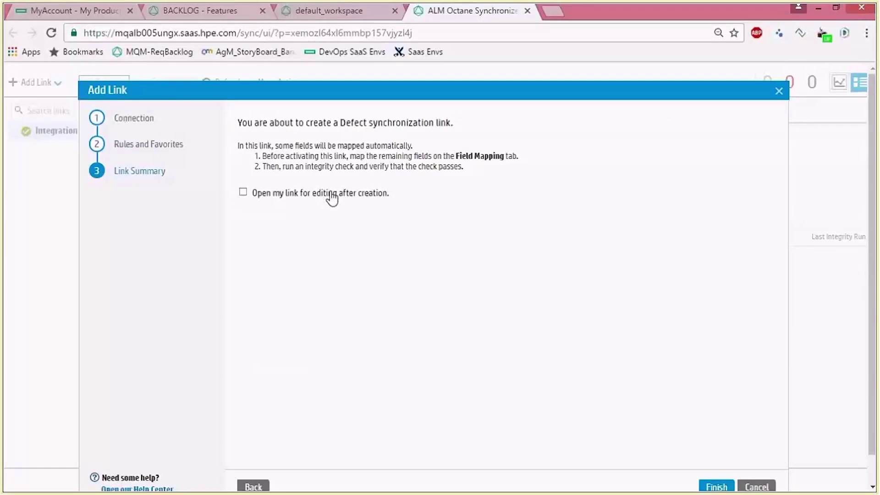
pyautogui.click(716, 486)
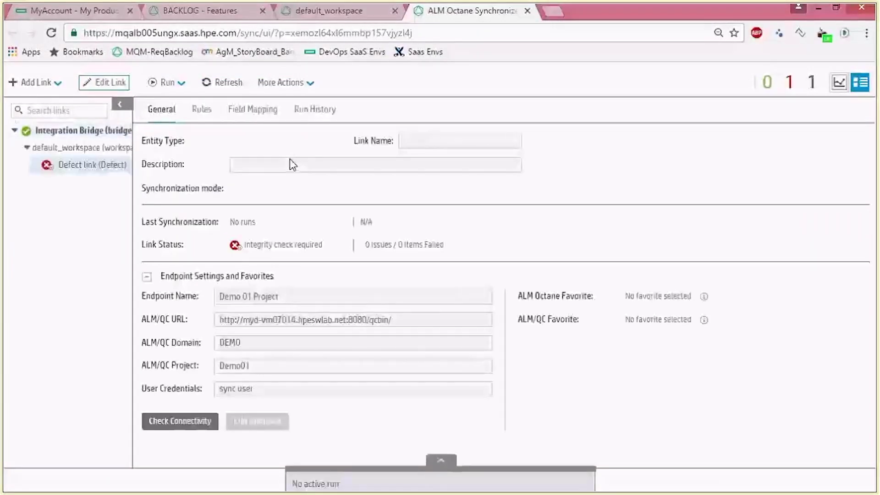
# - Dismiss the success message and put the Defect link's Rules tab into edit mode
pyautogui.click(671, 246)
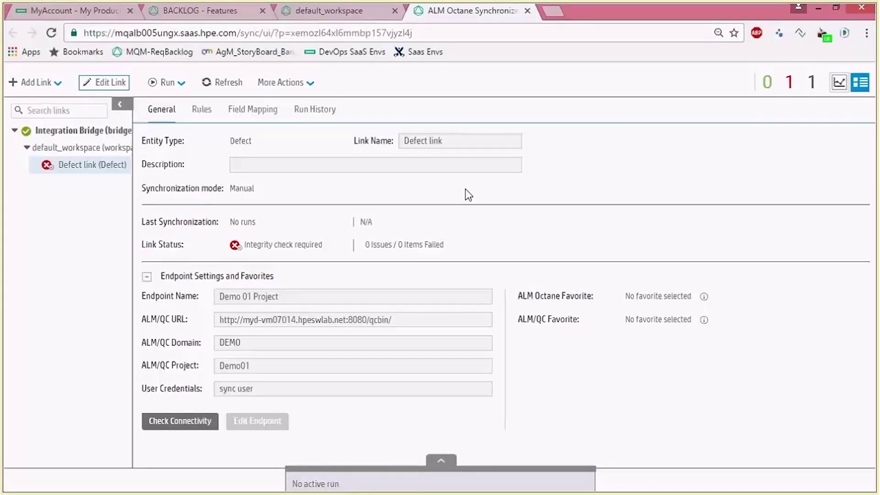
pyautogui.click(203, 110)
pyautogui.click(106, 83)
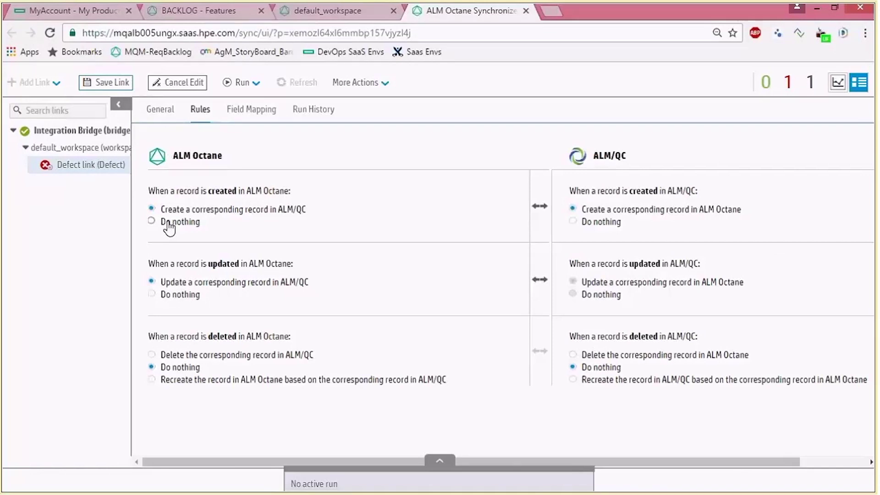
# - Toggle the Octane-created record rule to Do nothing and back to create, then view field mappings
pyautogui.click(169, 227)
pyautogui.click(174, 211)
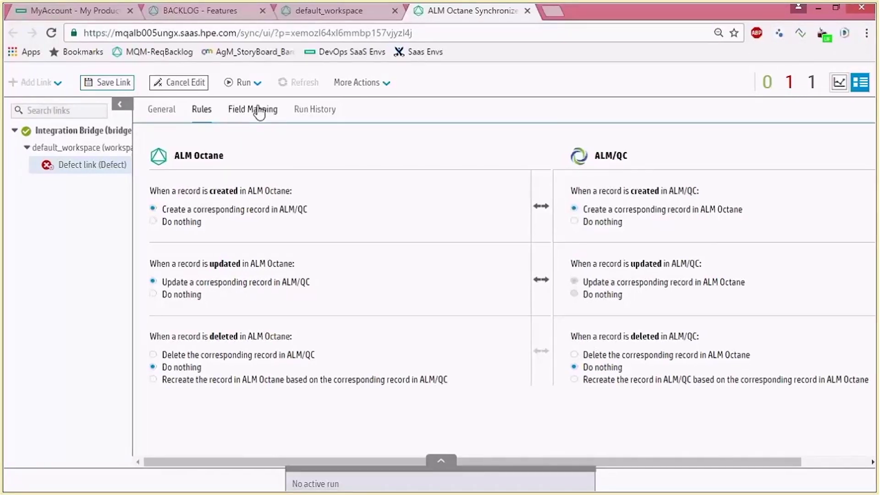
pyautogui.click(259, 111)
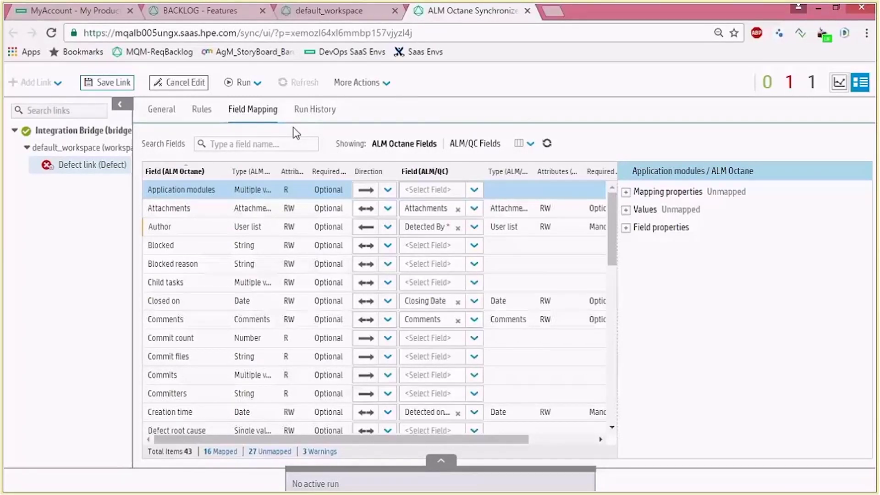
# - Filter mappings to 'severity', keep it two-way, and show its Low–Critical to 1-Low–5-Urgent values
pyautogui.click(283, 144)
pyautogui.write('s')
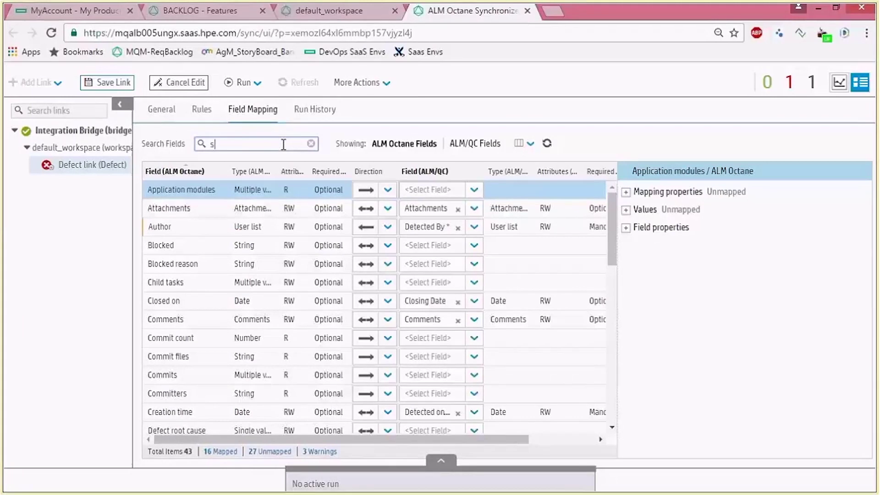
pyautogui.write('everity')
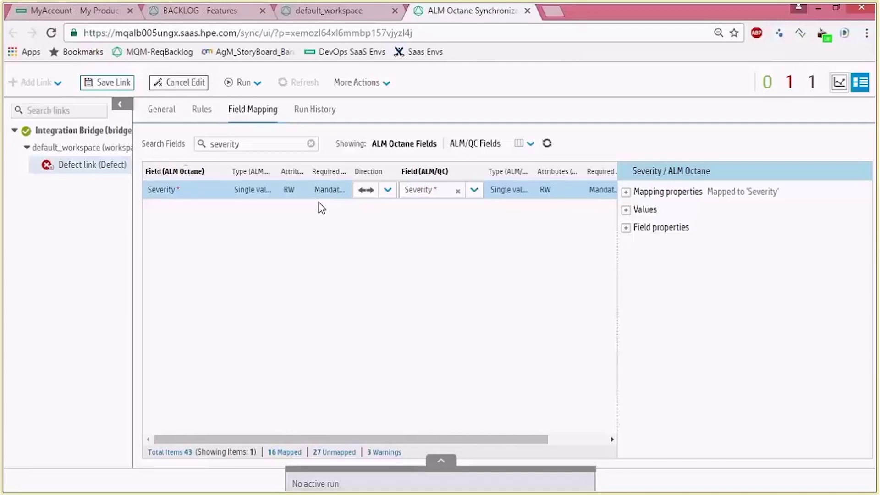
pyautogui.click(389, 191)
pyautogui.click(389, 192)
pyautogui.click(626, 209)
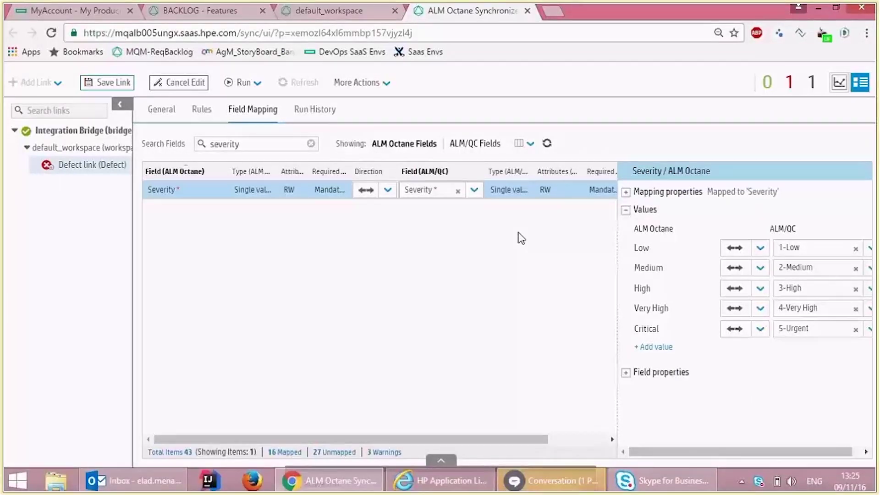
pyautogui.click(362, 82)
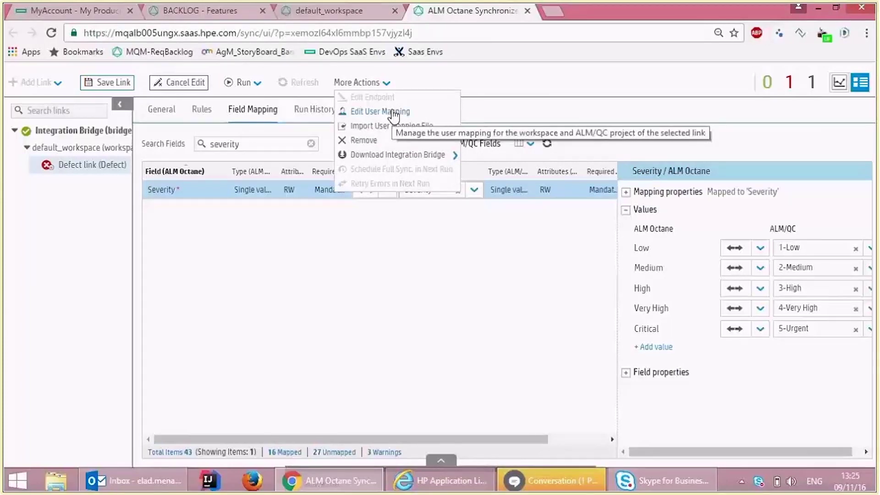
# - Inspect the default_workspace–Demo01 user lists and two-way mapping direction, then close the User Mapping dialog
pyautogui.click(394, 112)
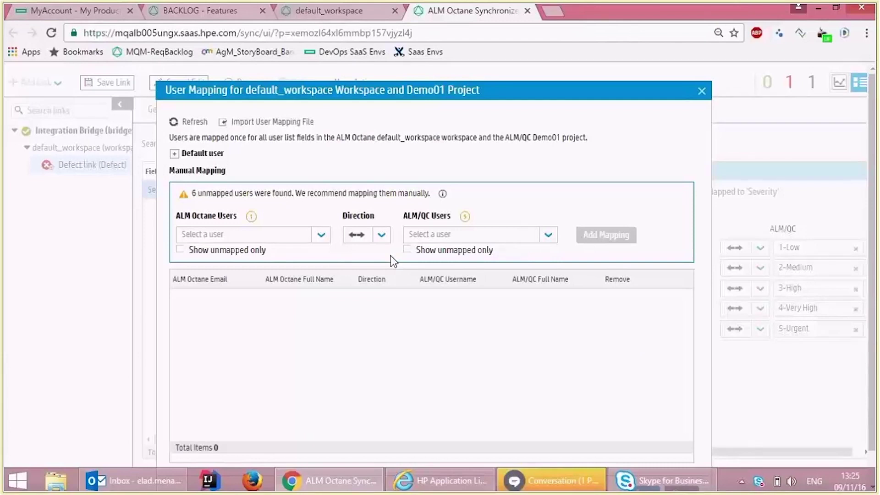
pyautogui.click(325, 236)
pyautogui.click(324, 237)
pyautogui.click(472, 237)
pyautogui.click(474, 239)
pyautogui.click(382, 236)
pyautogui.click(384, 243)
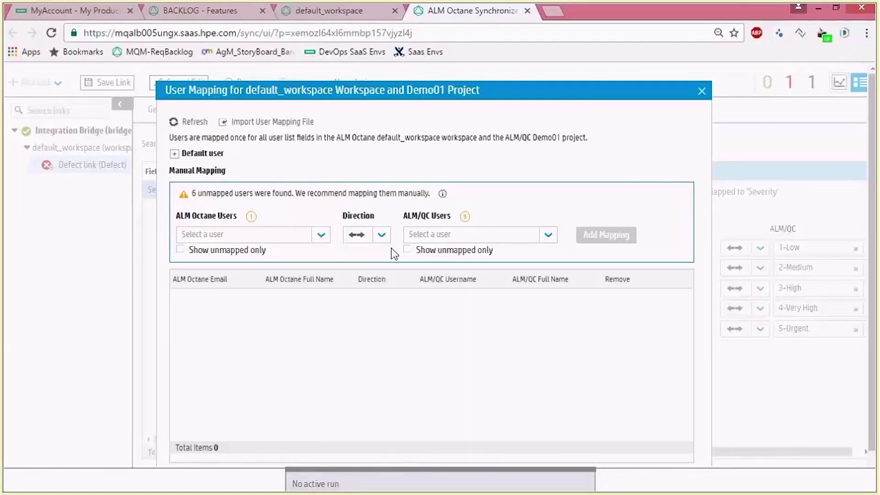
pyautogui.press('Escape')
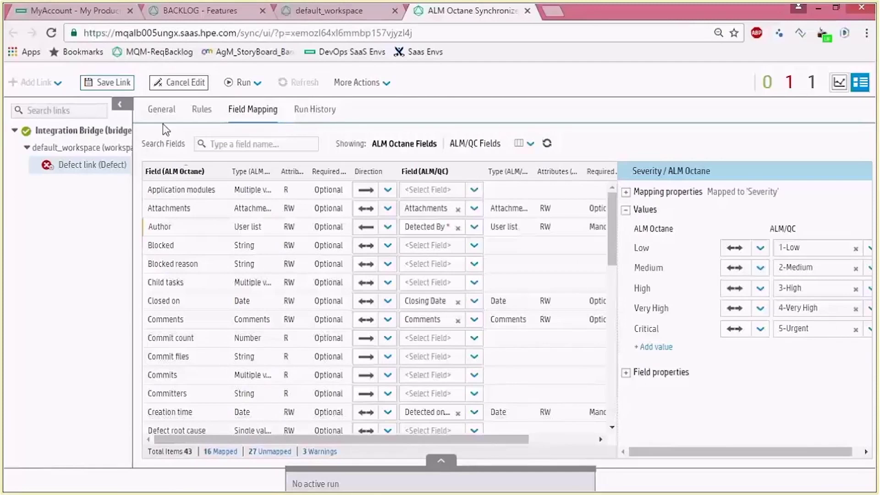
# - Save the Defect link and dismiss the 'Link saved' warning
pyautogui.click(107, 84)
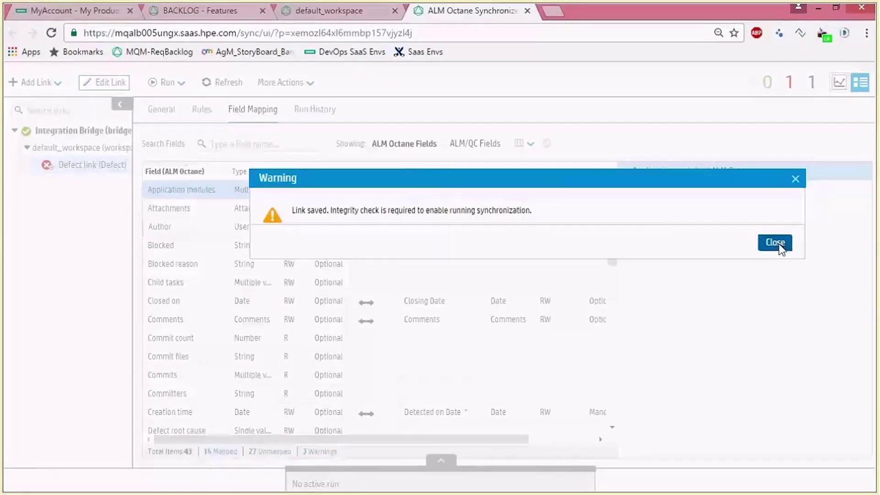
pyautogui.click(778, 246)
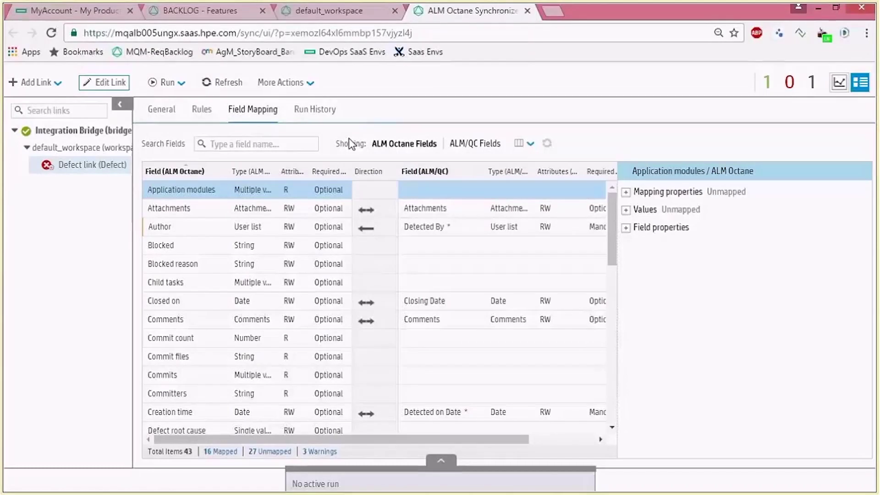
pyautogui.click(182, 85)
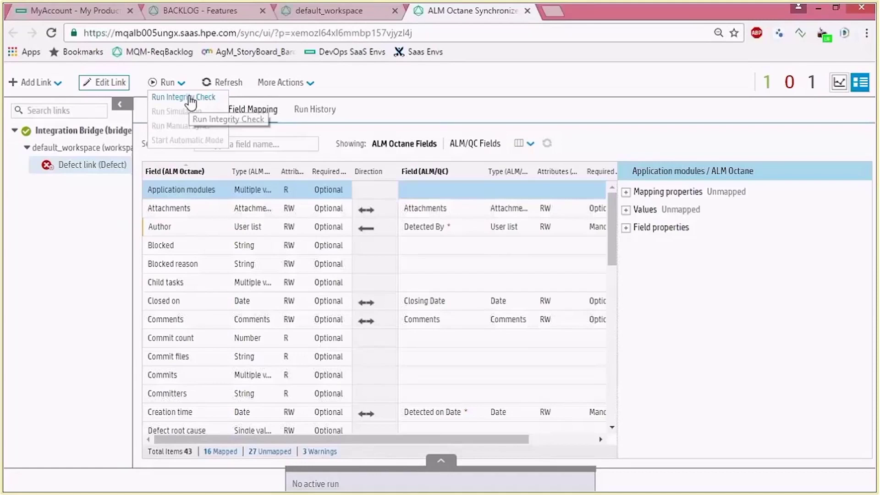
# - Run an integrity check on the Defect link and expand the run log to confirm it passed
pyautogui.click(190, 97)
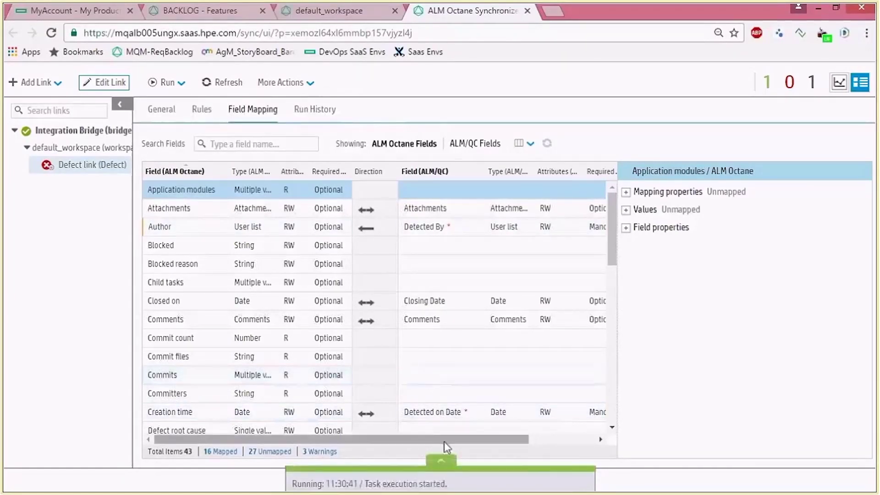
pyautogui.click(445, 459)
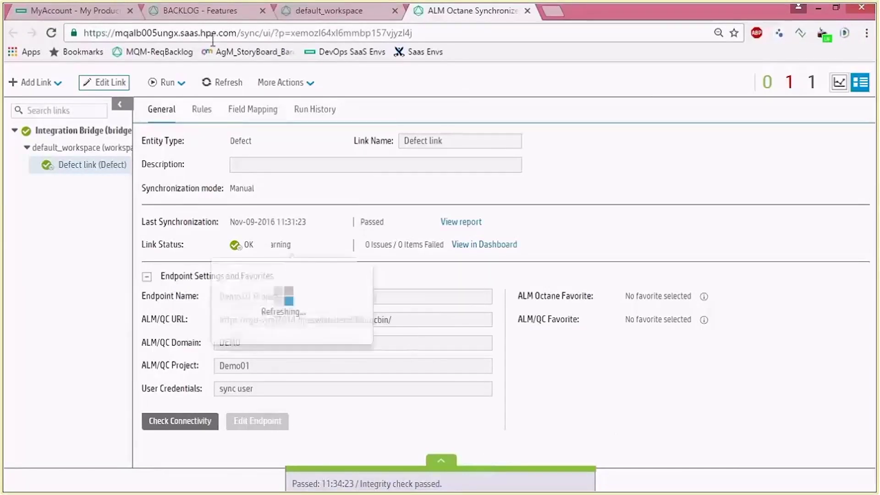
pyautogui.click(181, 87)
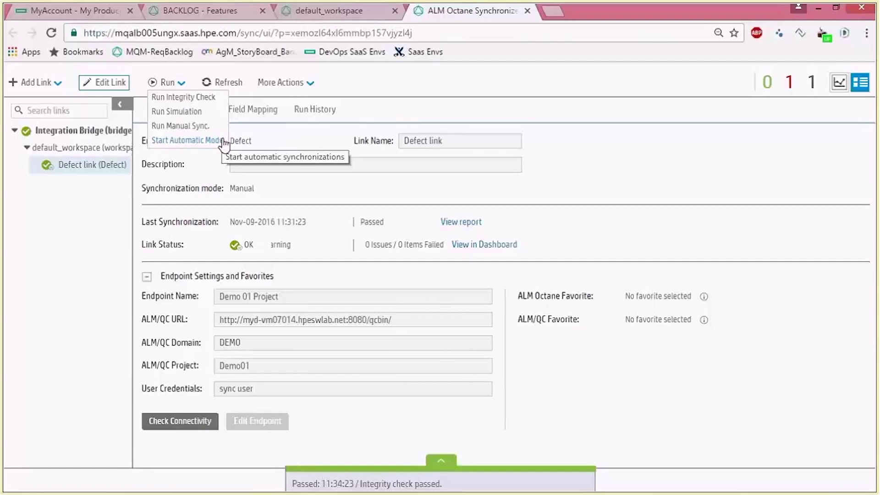
# - Run a manual sync of the Defect link, check the log, and view the sync report
pyautogui.click(211, 126)
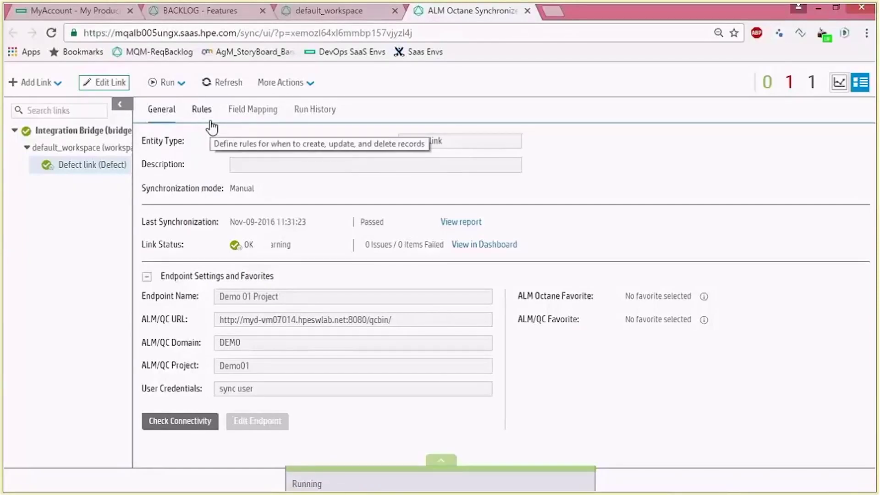
pyautogui.click(448, 460)
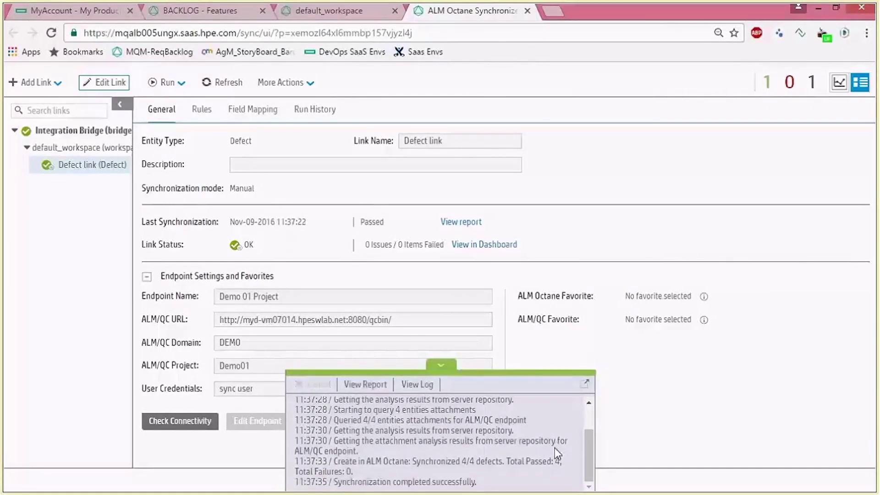
pyautogui.click(380, 386)
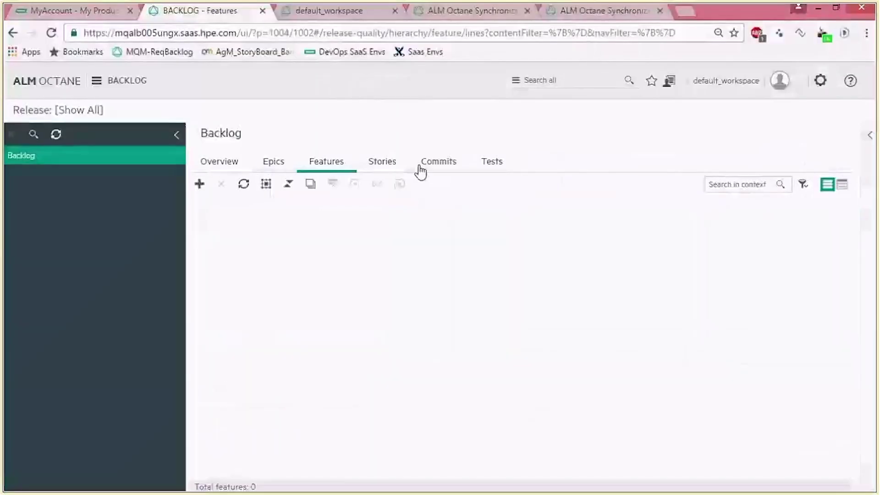
# - Show ALM Octane's backlog stories listing synced defects 2001 through 2004
pyautogui.click(393, 168)
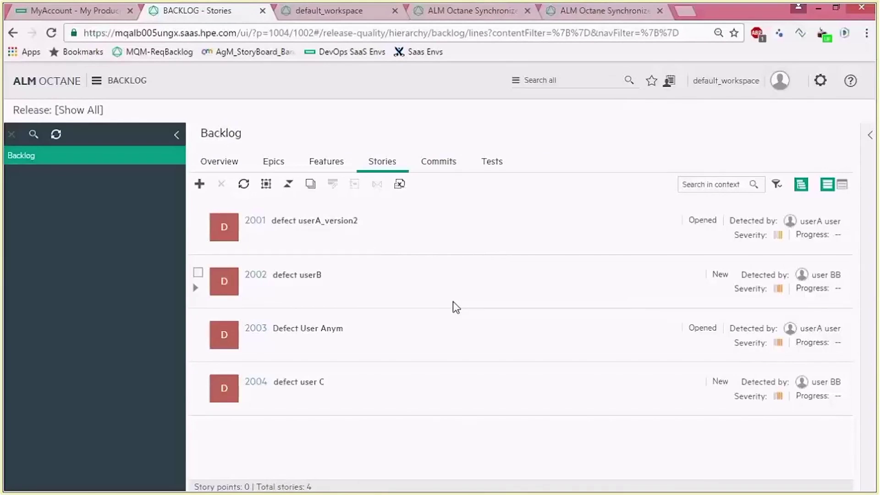
# - Set defect 2001's Severity to Critical and save the defect
pyautogui.click(254, 221)
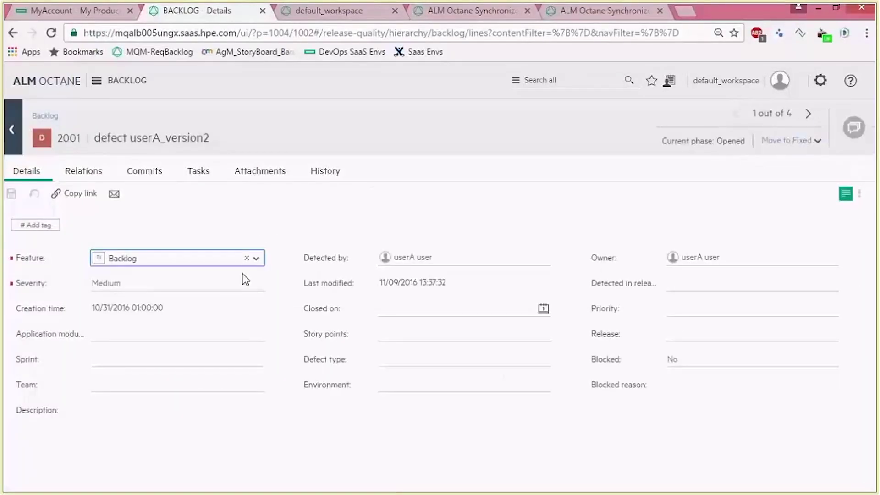
pyautogui.click(257, 285)
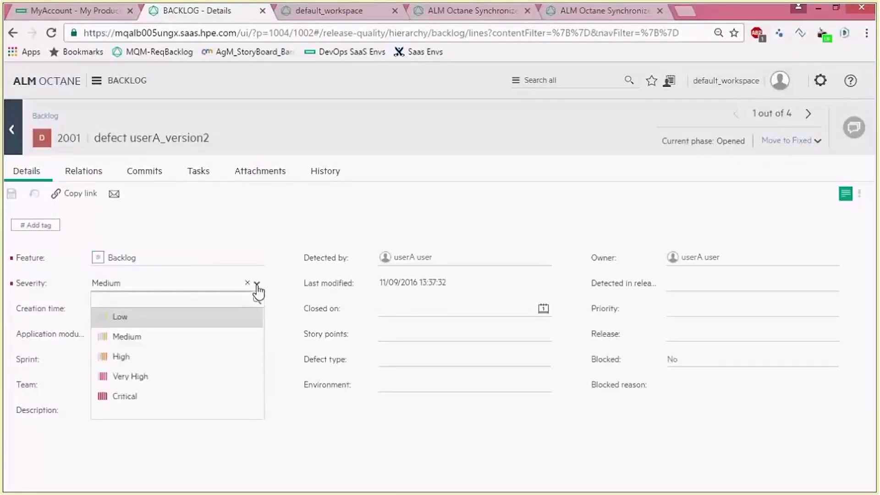
pyautogui.click(147, 395)
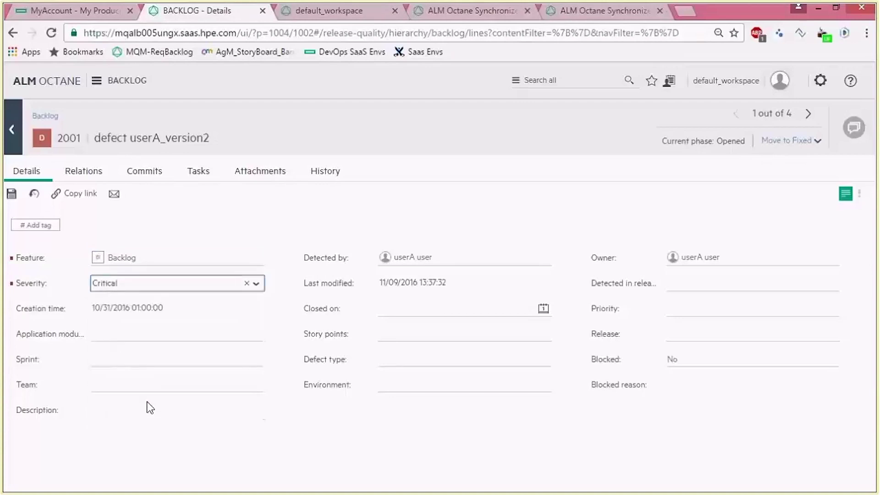
pyautogui.click(13, 196)
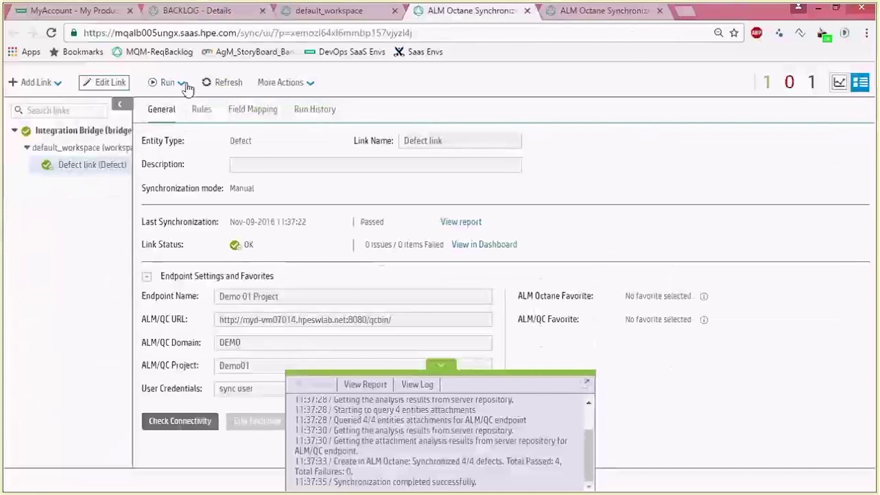
# - Run a manual sync on the Defect link
pyautogui.click(181, 84)
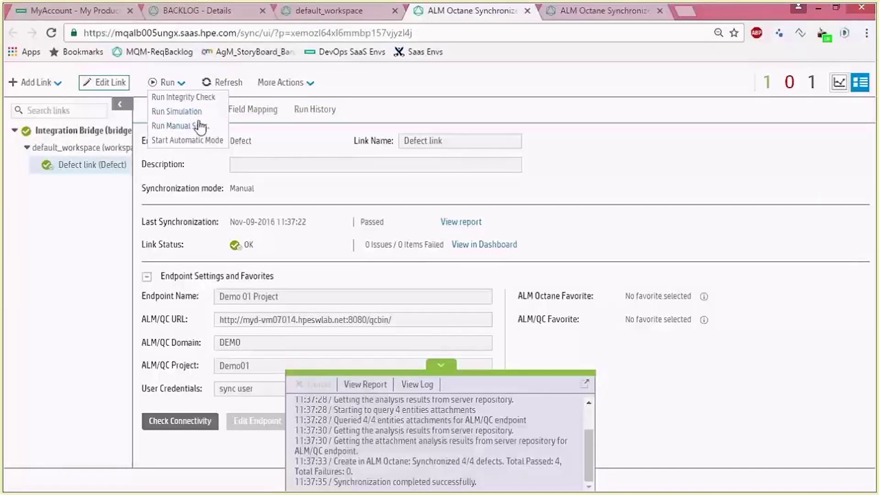
pyautogui.click(200, 127)
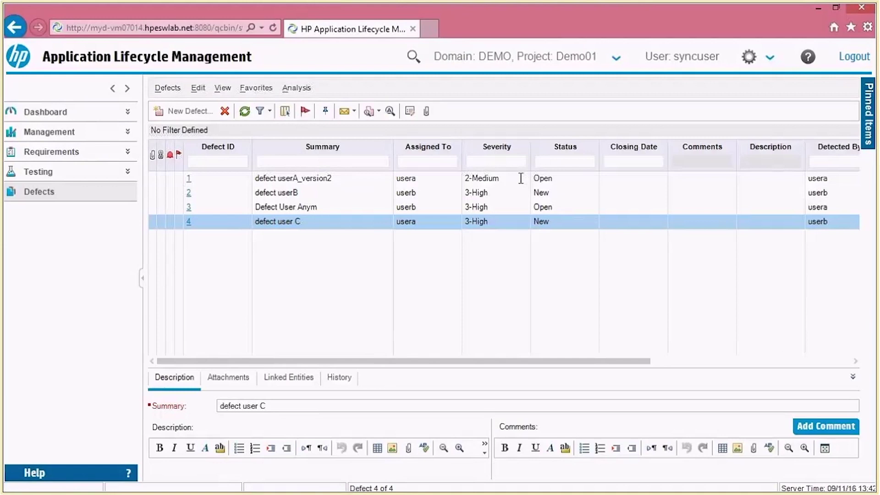
# - Refresh the HP ALM Defects list to show defect 1's synced 5-Urgent severity
pyautogui.click(244, 111)
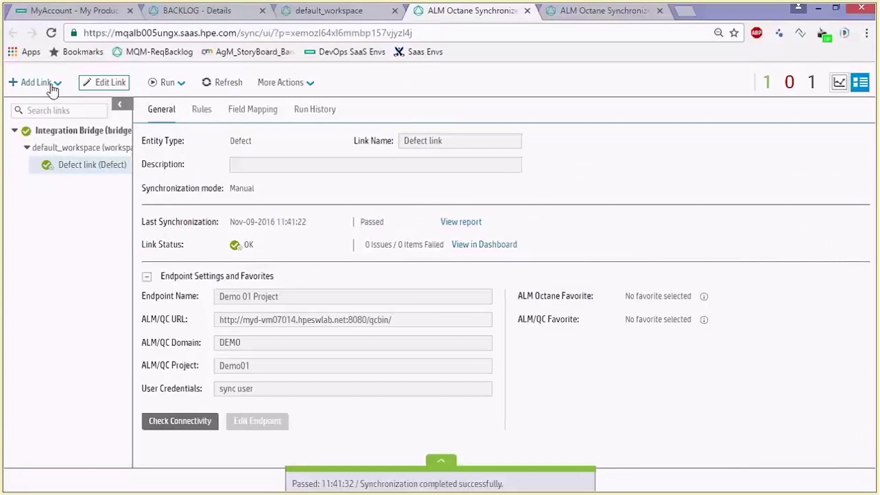
# - Create a new sync link with entity type Requirement named 'Requirement'
pyautogui.click(52, 86)
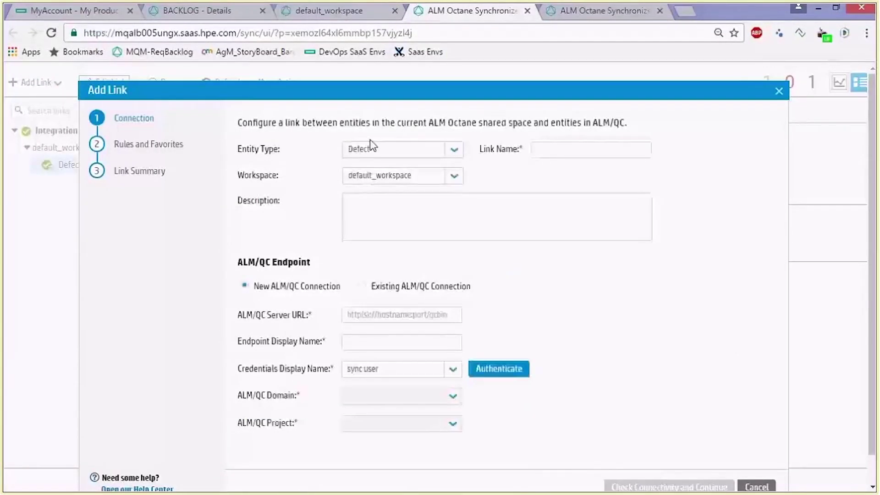
pyautogui.click(453, 152)
pyautogui.click(434, 180)
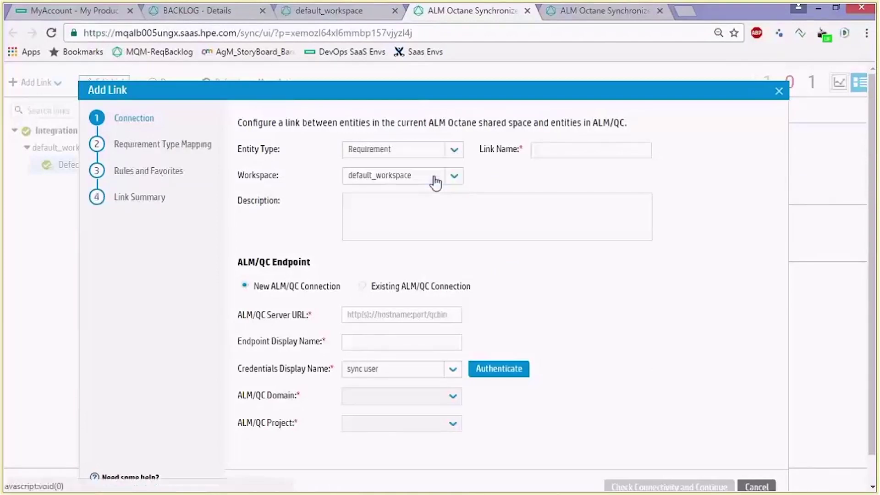
pyautogui.click(540, 154)
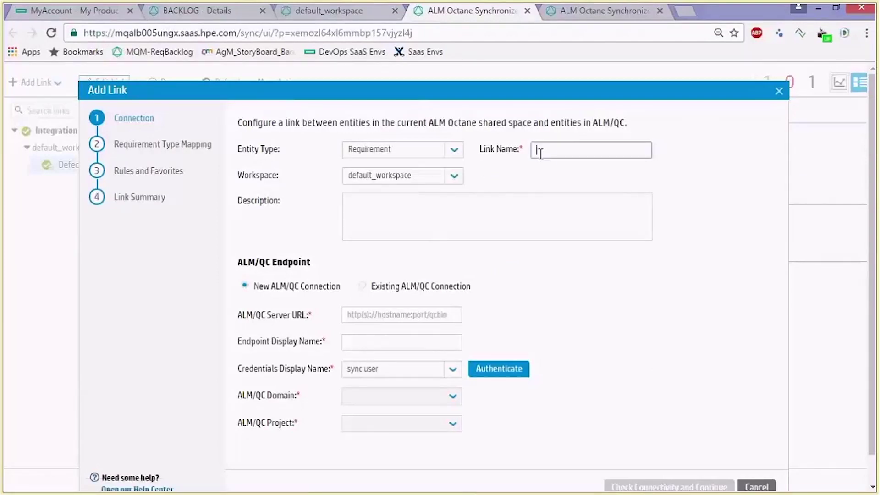
pyautogui.write('Requirement')
pyautogui.press('Tab')
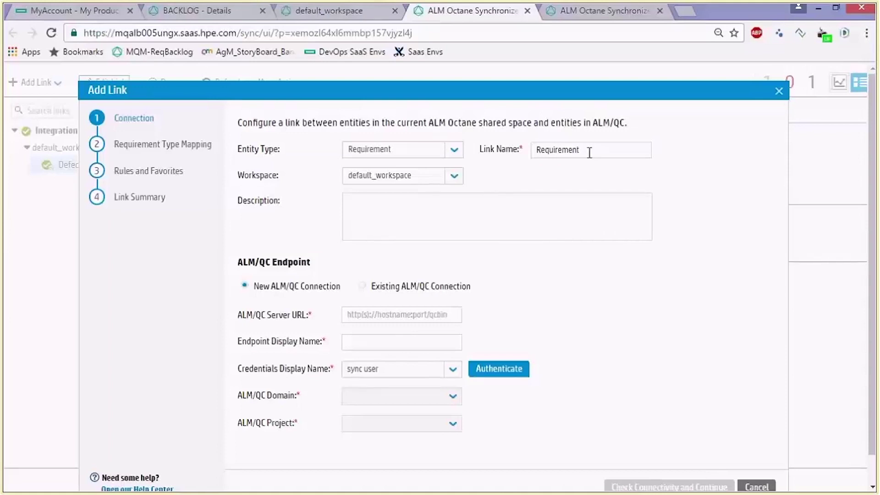
# - Use the existing Demo 01 Project connection and pass the connectivity check
pyautogui.click(361, 289)
pyautogui.click(453, 313)
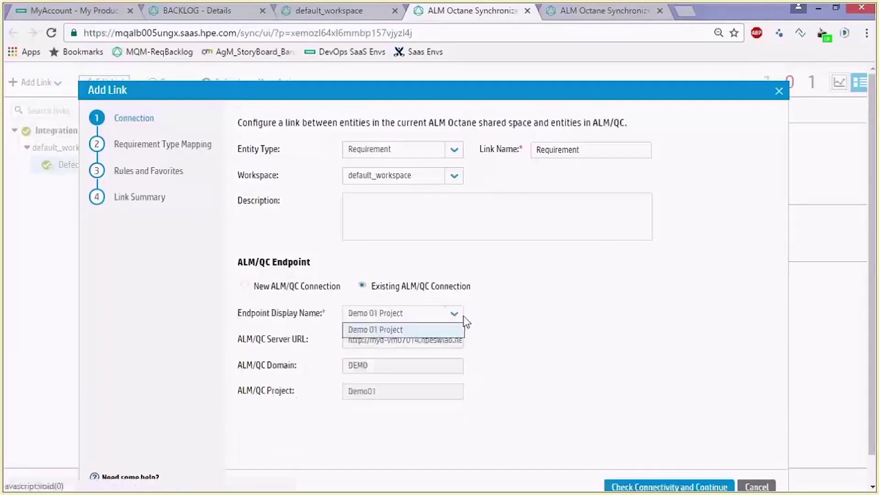
pyautogui.click(427, 330)
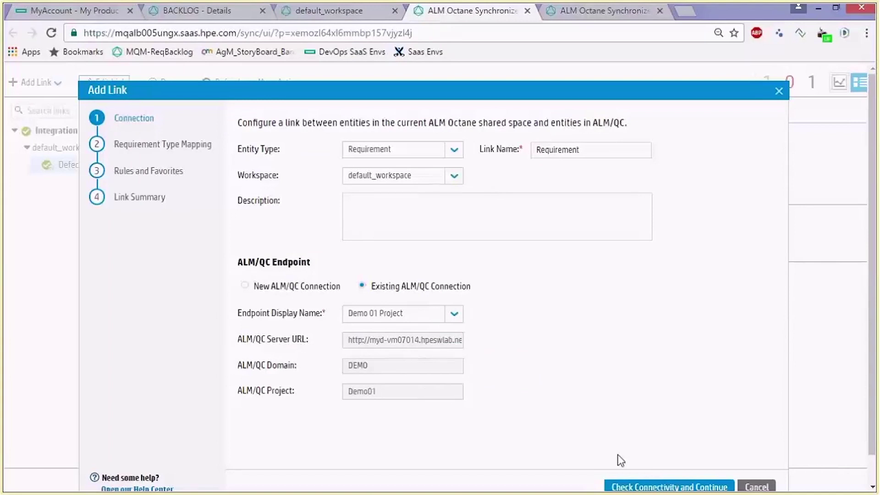
pyautogui.click(640, 487)
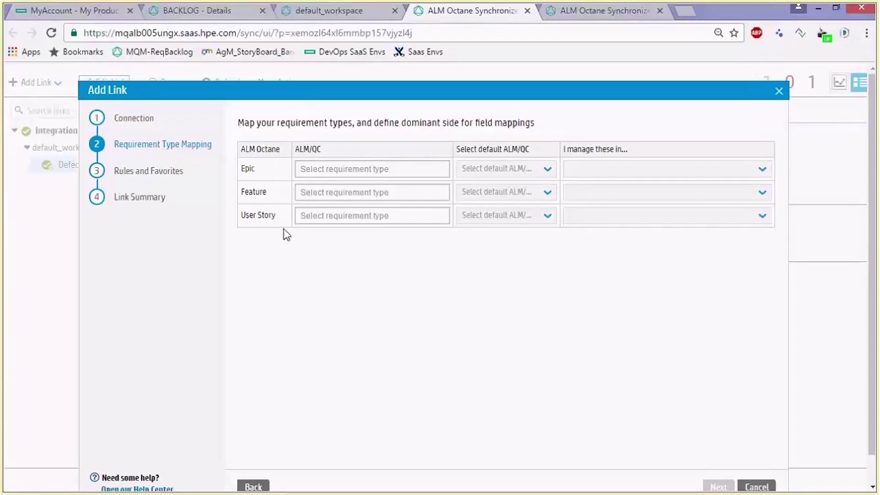
# - Map Epic to Business, Feature to Functional, and User Story to User Story
pyautogui.click(435, 167)
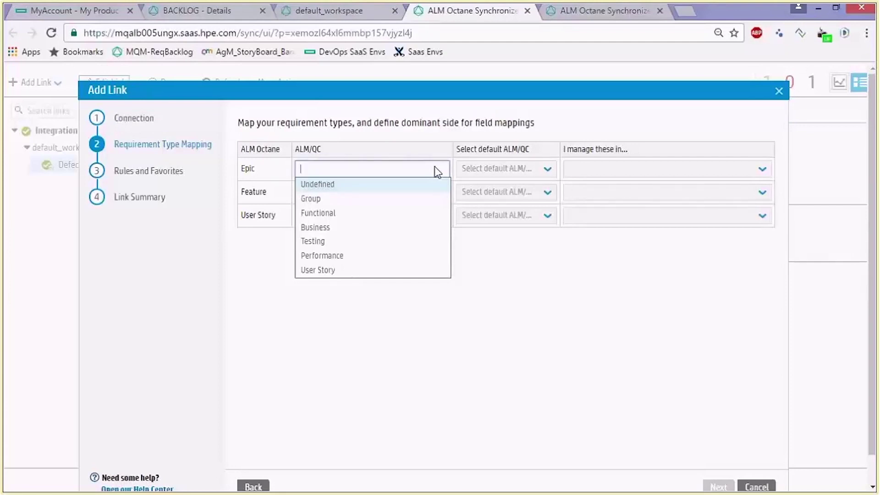
pyautogui.click(401, 227)
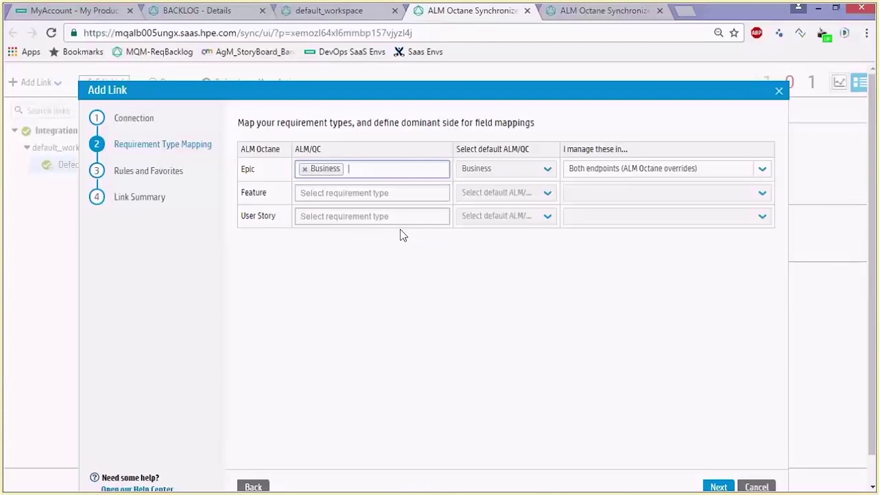
pyautogui.click(399, 196)
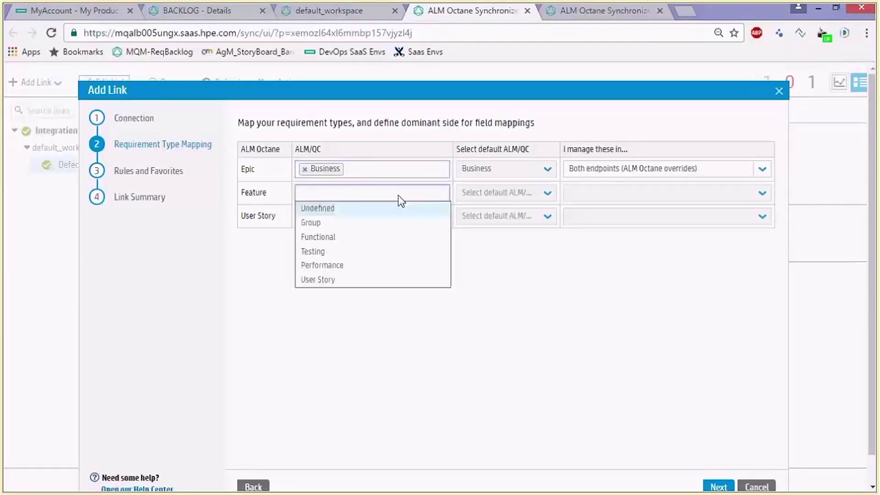
pyautogui.click(380, 237)
pyautogui.click(379, 217)
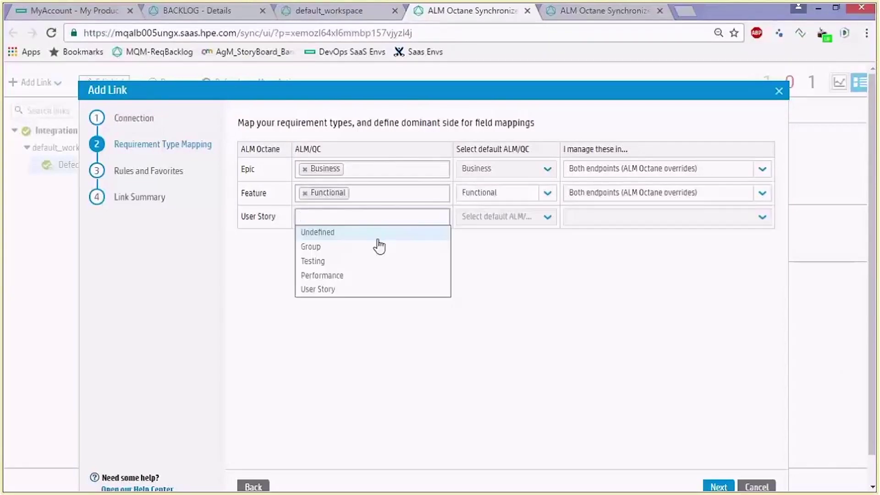
pyautogui.click(377, 289)
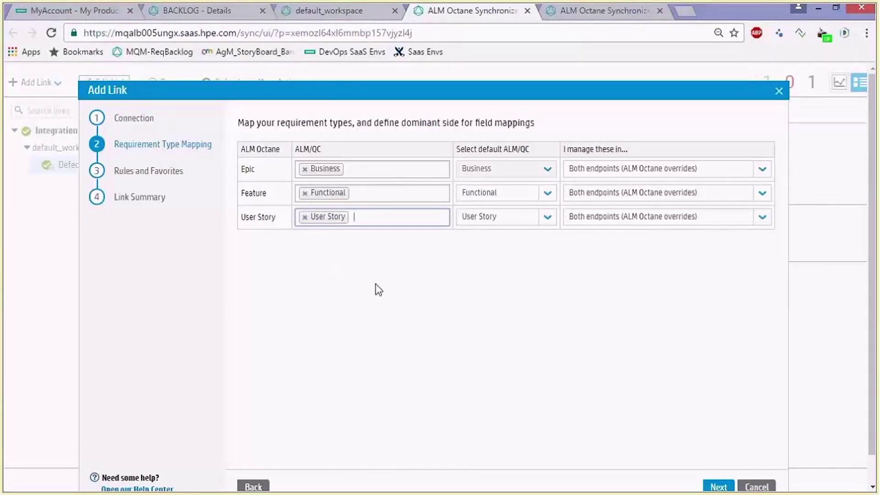
# - Add Group and Testing to Feature's mapped types, keeping Functional as default
pyautogui.click(361, 193)
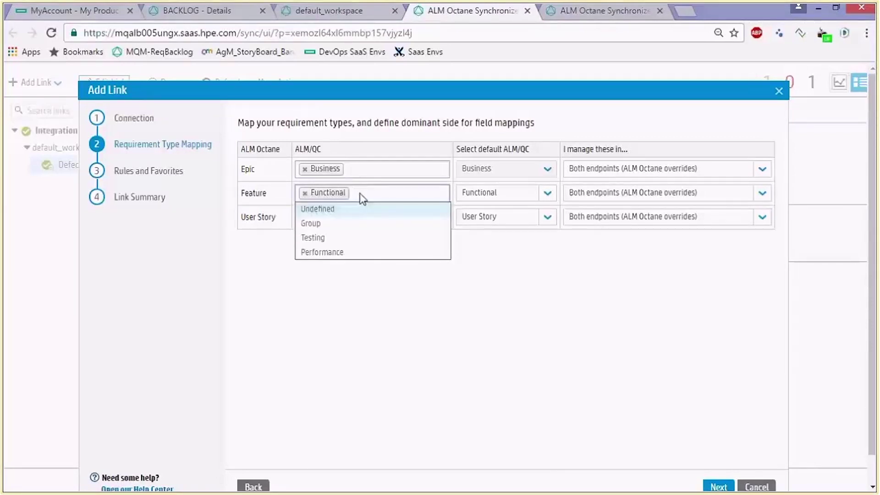
pyautogui.click(360, 225)
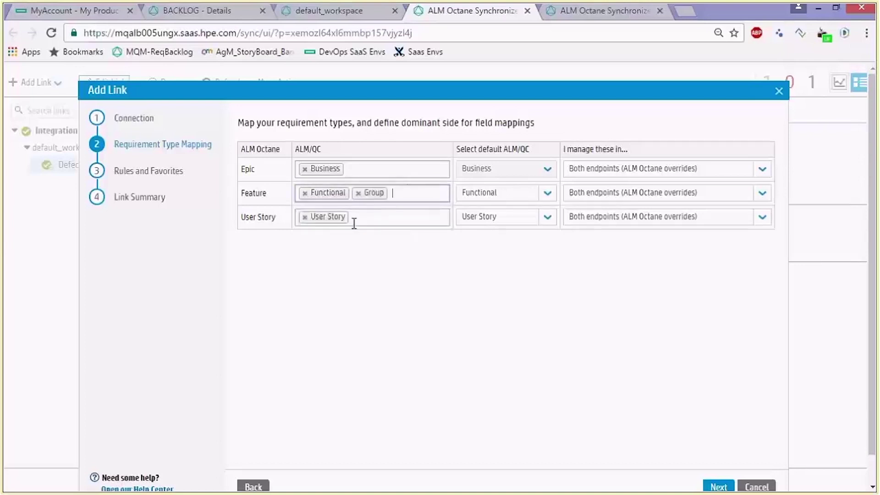
pyautogui.click(405, 192)
pyautogui.click(386, 223)
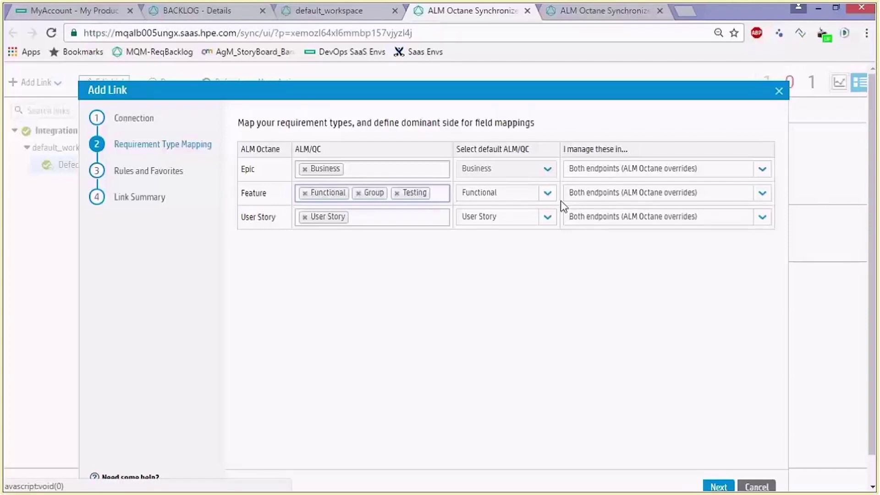
pyautogui.click(549, 194)
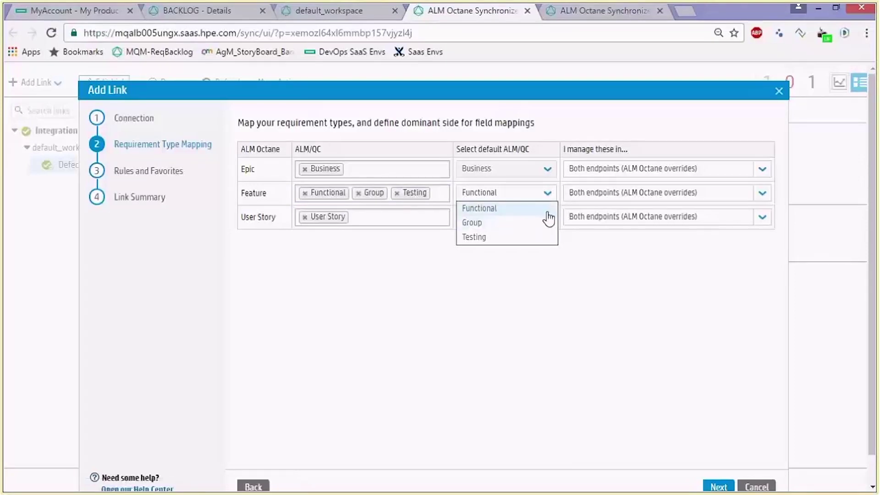
pyautogui.click(548, 213)
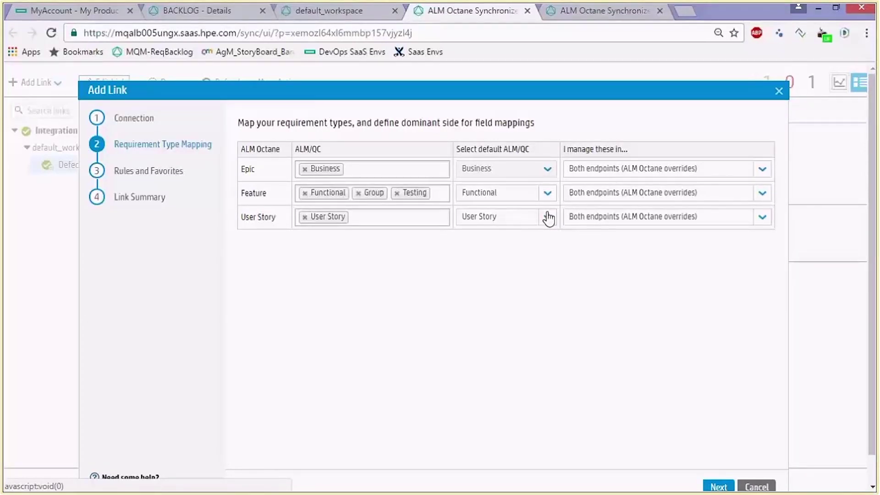
# - Keep epics managed in both endpoints
pyautogui.click(763, 171)
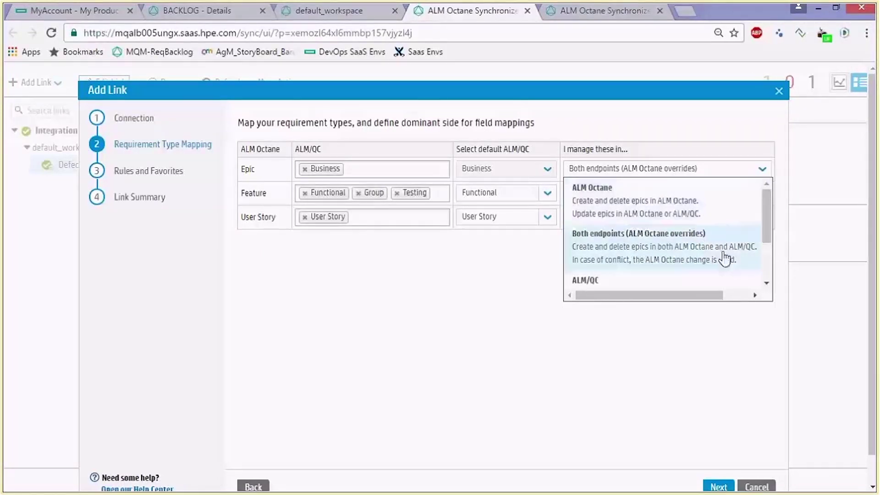
pyautogui.scroll(-1, 726, 275)
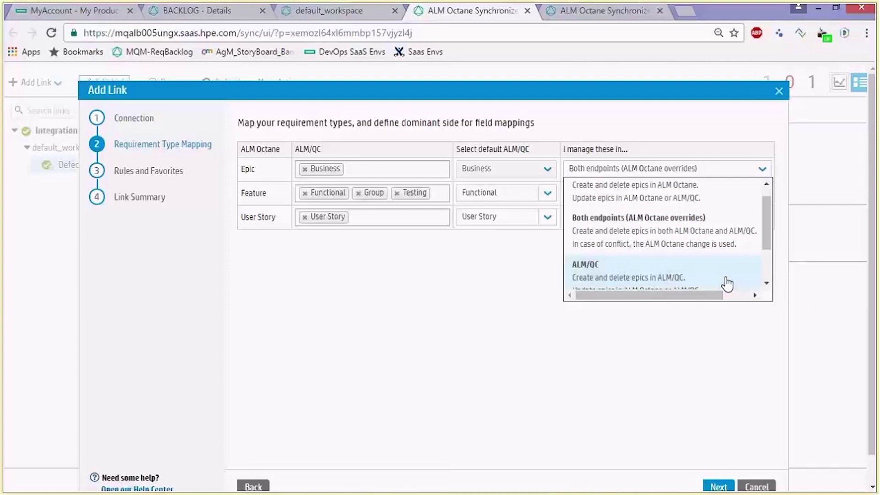
pyautogui.click(727, 285)
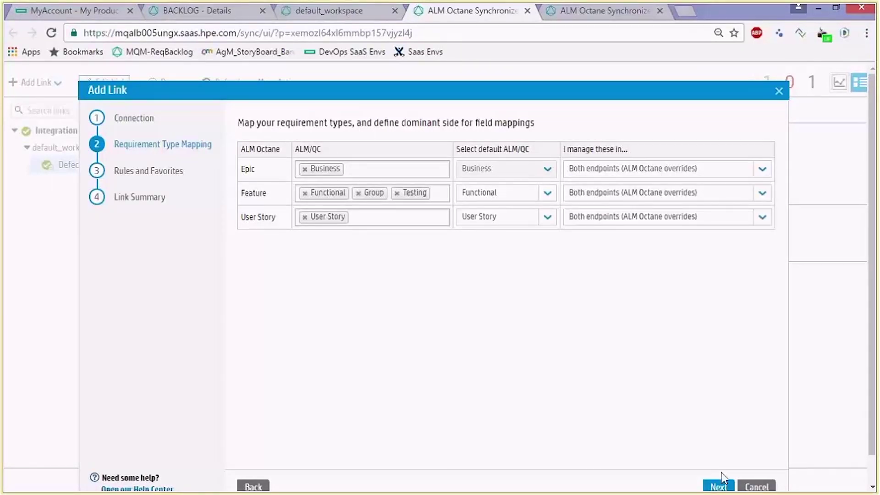
# - Advance the Requirement link to Rules and Favorites, leaving both favorites unset
pyautogui.click(720, 484)
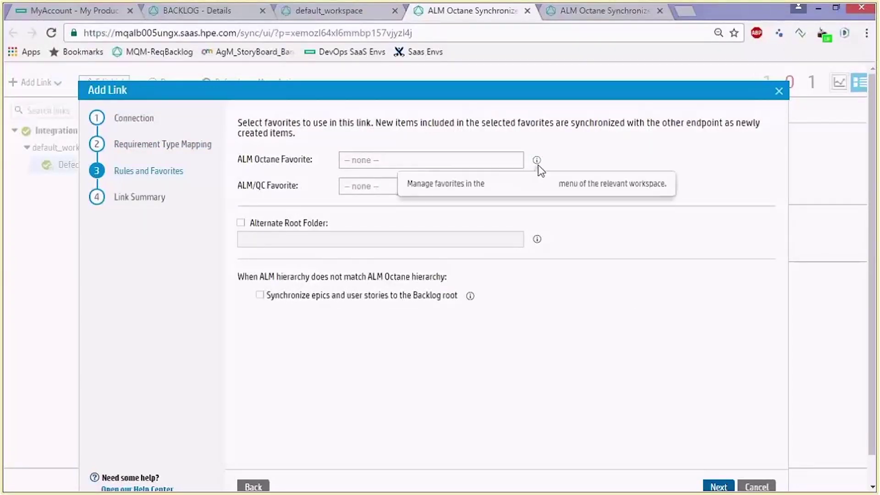
pyautogui.moveTo(538, 189)
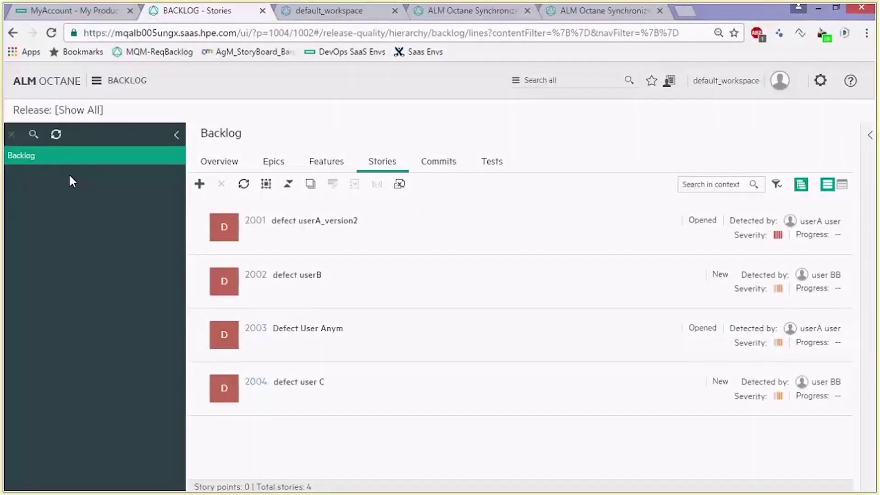
# - Reload the backlog to show synced epics and stories, open Planning, then return to the Synchronizer
pyautogui.click(56, 137)
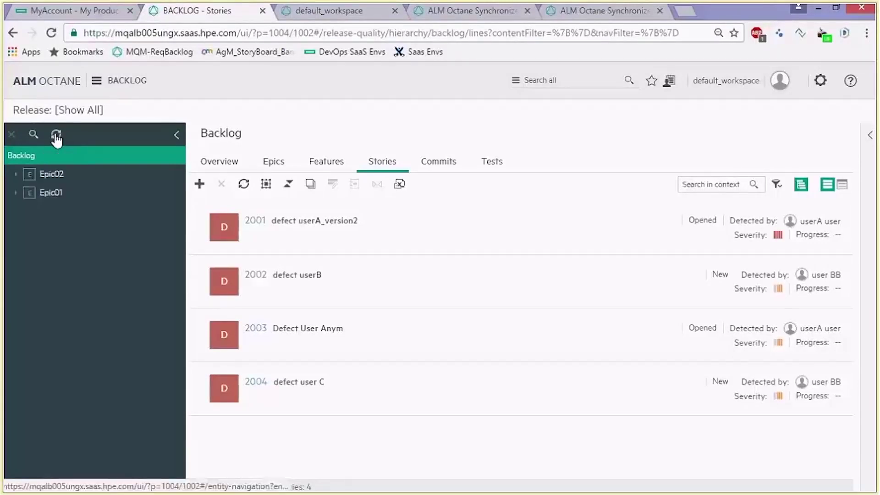
pyautogui.click(16, 192)
pyautogui.click(16, 175)
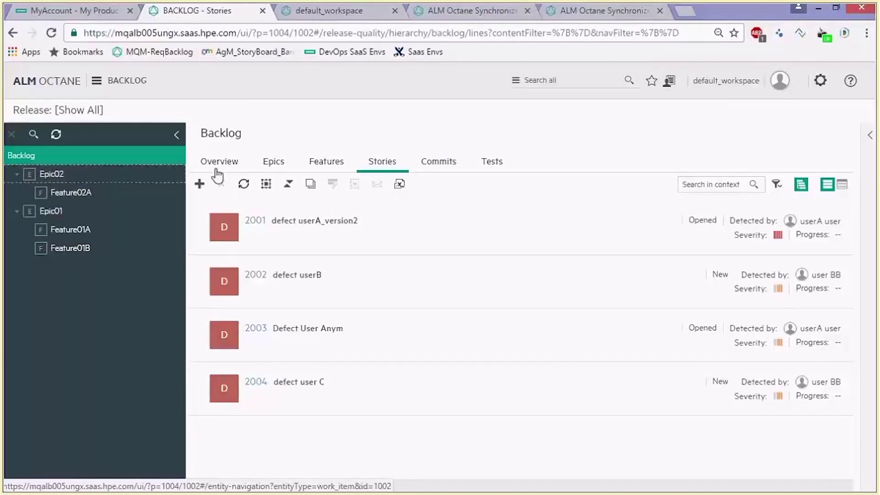
pyautogui.click(244, 185)
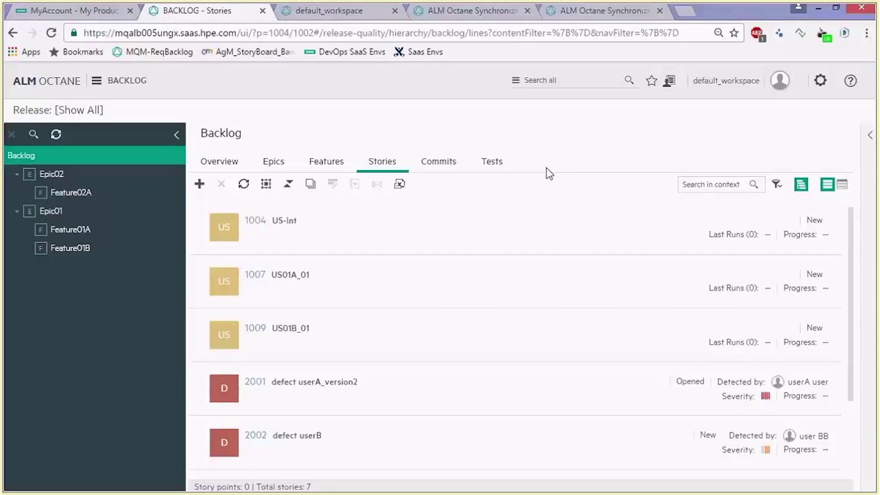
pyautogui.click(869, 135)
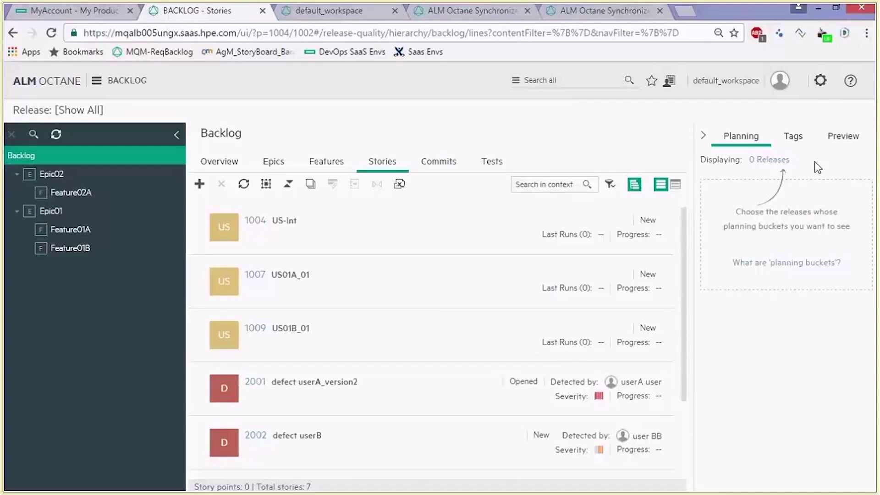
pyautogui.click(472, 10)
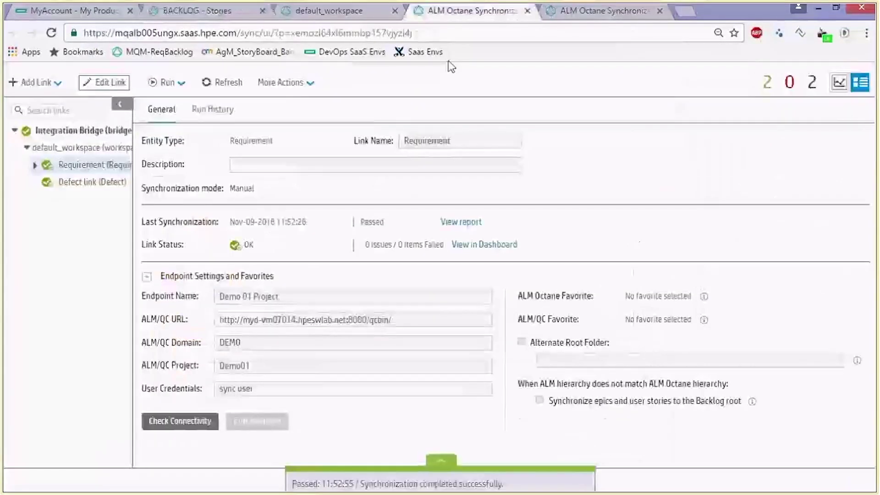
# - Create a Release-type link named 'Release link' on the existing Demo 01 Project connection
pyautogui.click(60, 89)
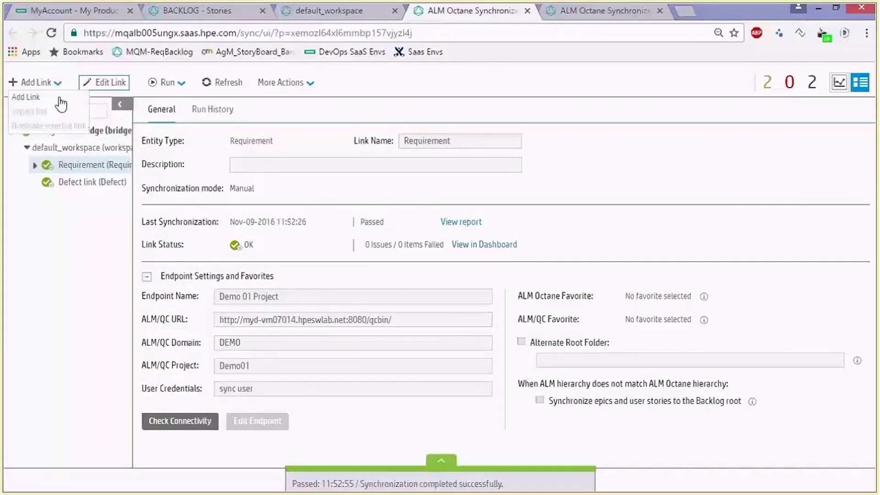
pyautogui.click(60, 94)
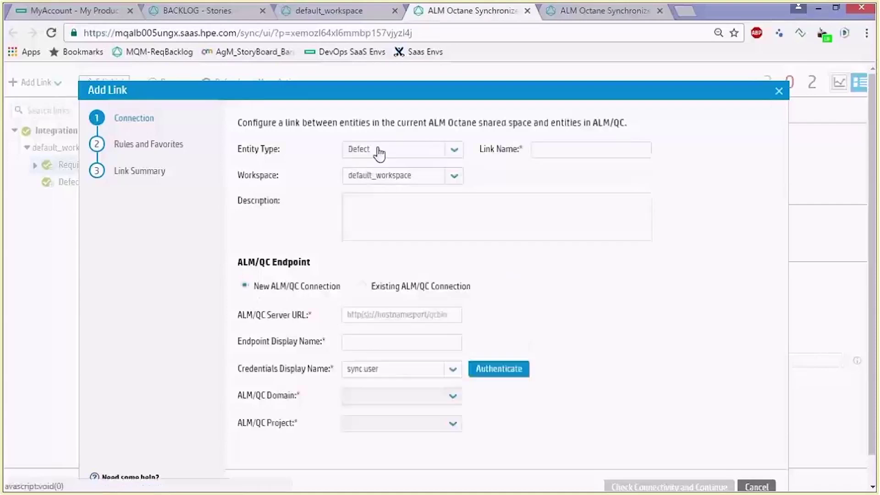
pyautogui.click(379, 150)
pyautogui.click(381, 192)
pyautogui.click(554, 151)
pyautogui.write('Release')
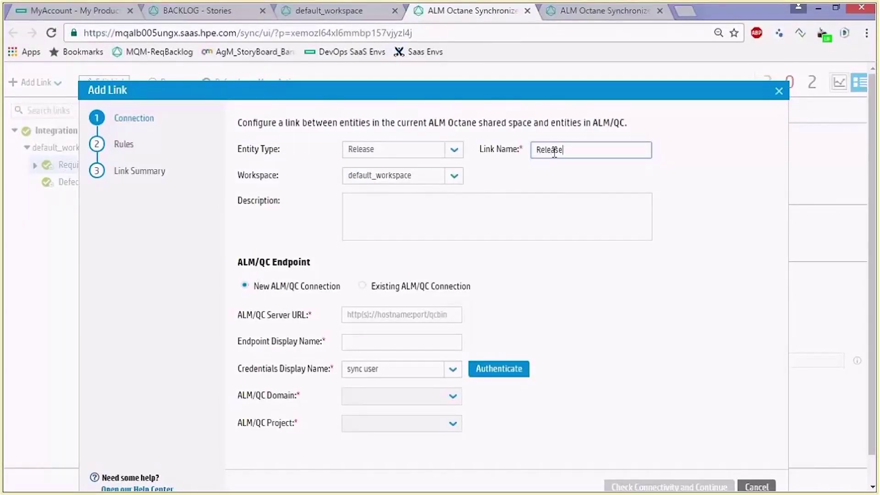
pyautogui.write(' link')
pyautogui.click(364, 286)
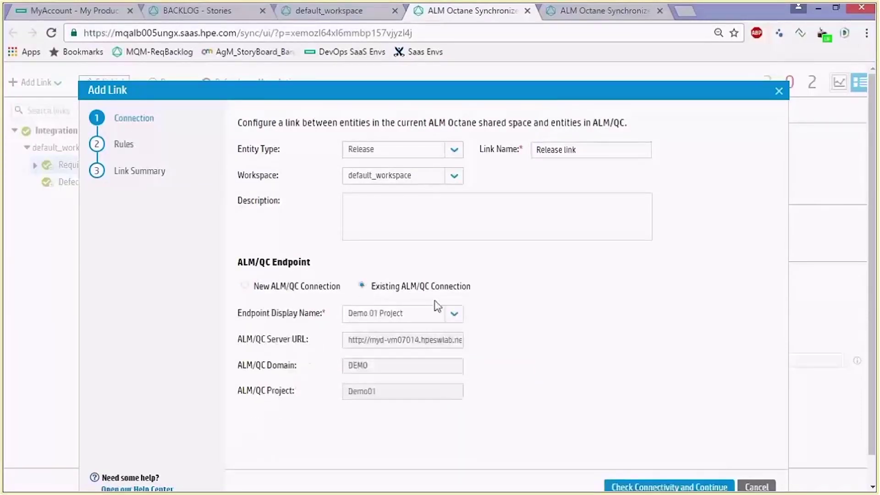
pyautogui.click(676, 486)
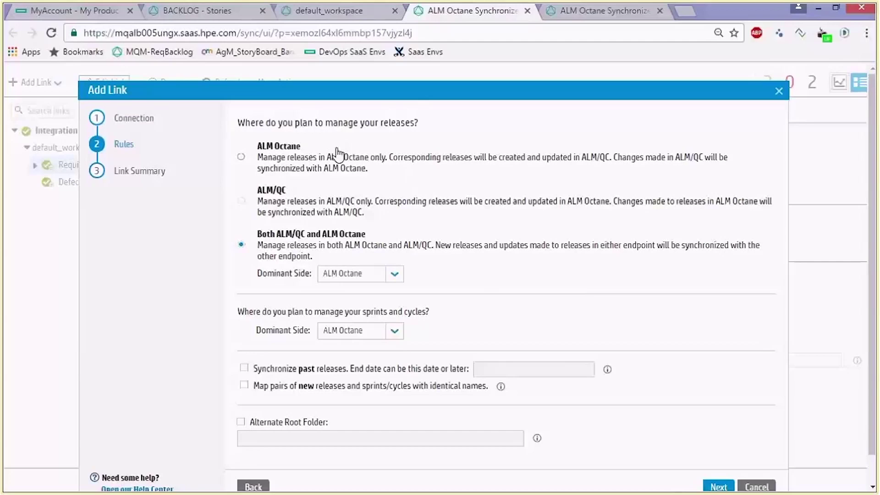
# - Turn on 'Synchronize past releases' with an end date of Sep-15-2016
pyautogui.click(349, 375)
pyautogui.click(581, 369)
pyautogui.click(488, 240)
pyautogui.click(488, 240)
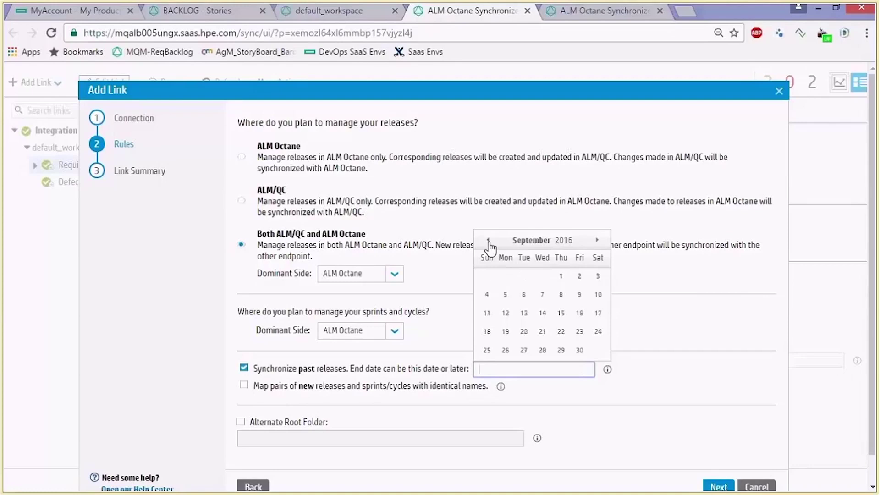
pyautogui.click(555, 315)
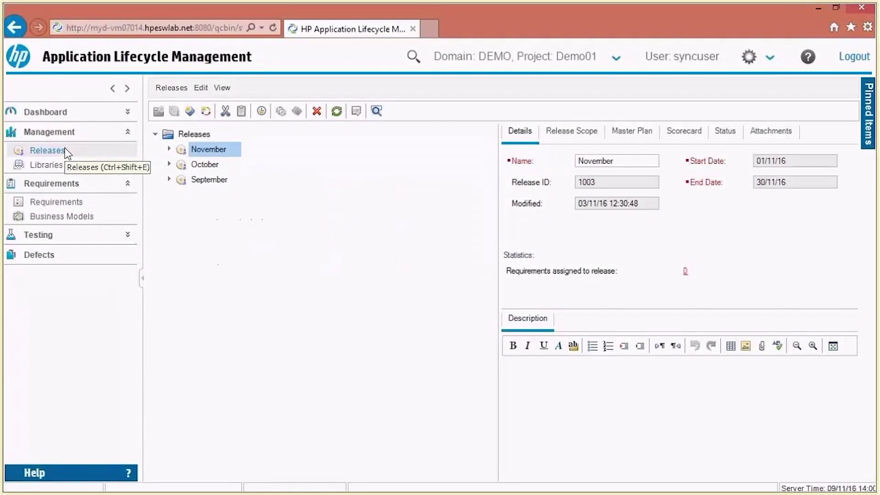
# - Expand the November, October and September releases to show their Sprint01 and Sprint02 cycles
pyautogui.click(169, 149)
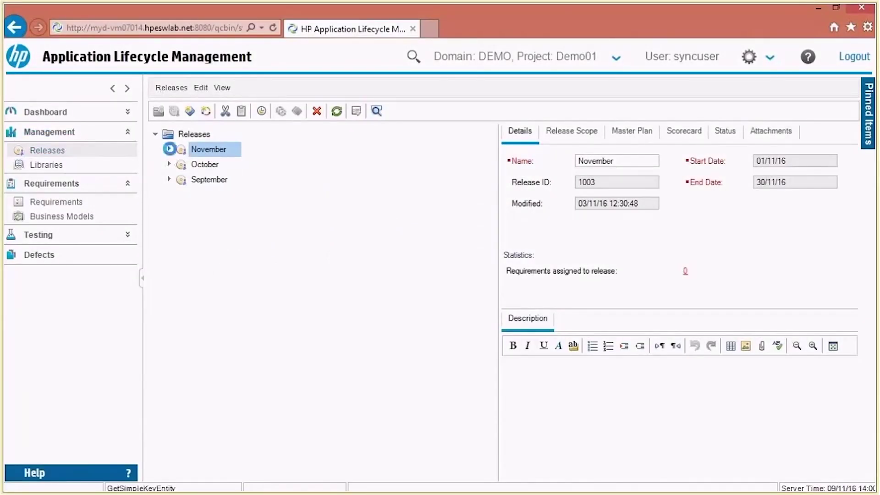
pyautogui.click(168, 195)
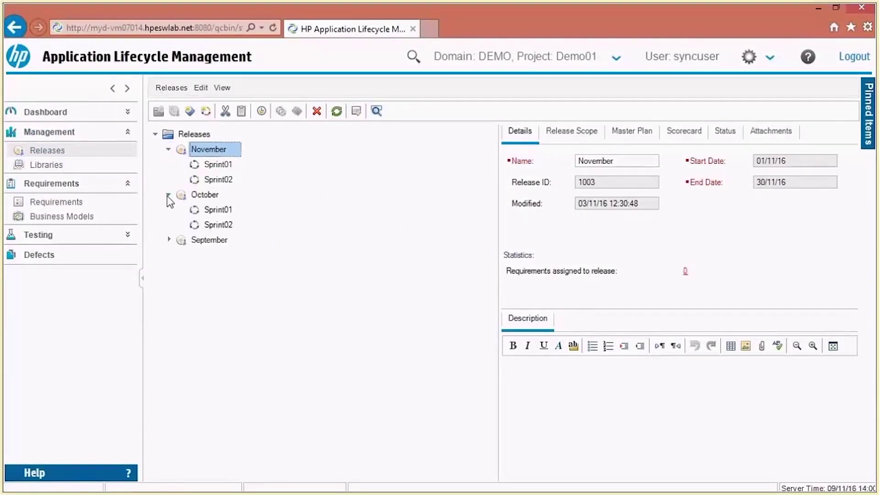
pyautogui.click(168, 240)
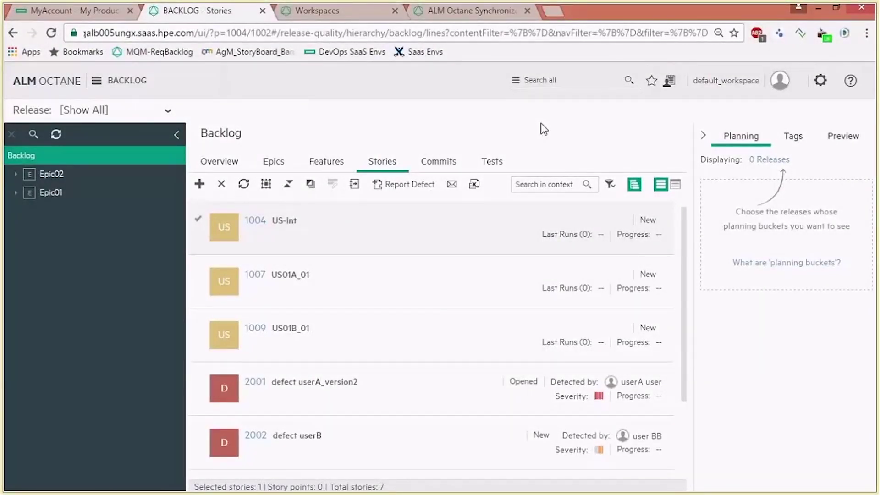
# - Add the September, October and November releases to the backlog's Planning panel
pyautogui.click(782, 163)
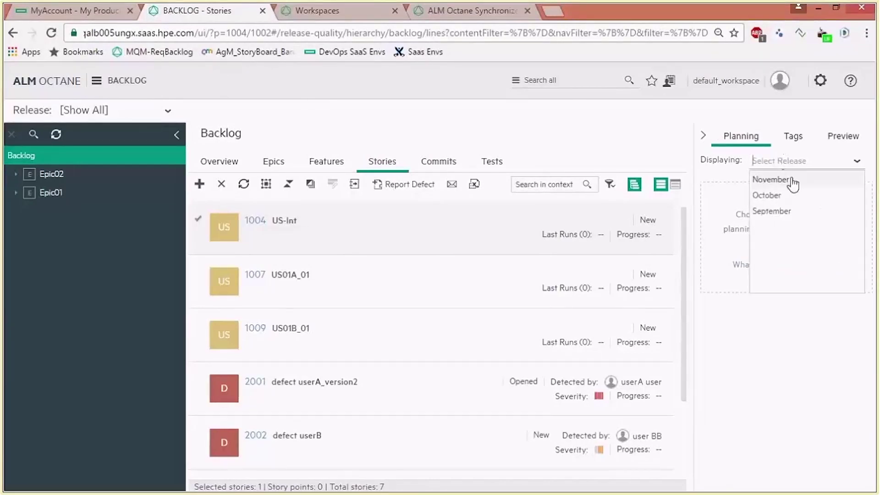
pyautogui.click(773, 211)
pyautogui.click(779, 160)
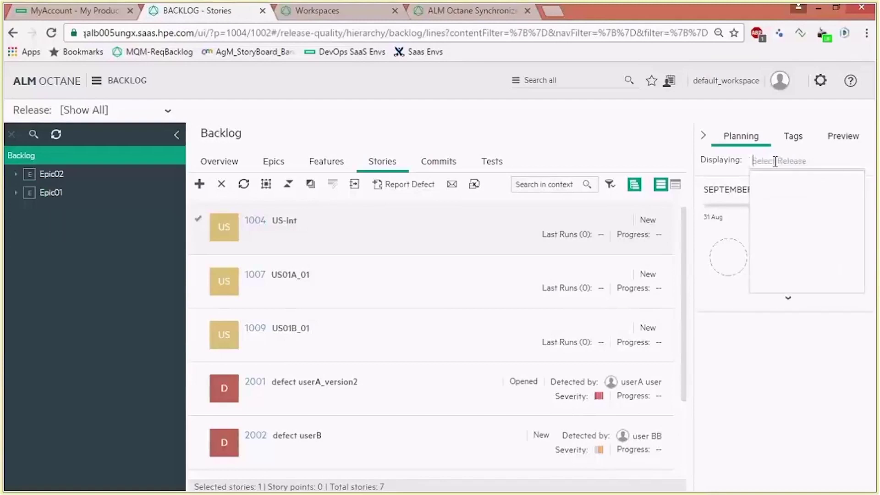
pyautogui.click(774, 196)
pyautogui.click(779, 160)
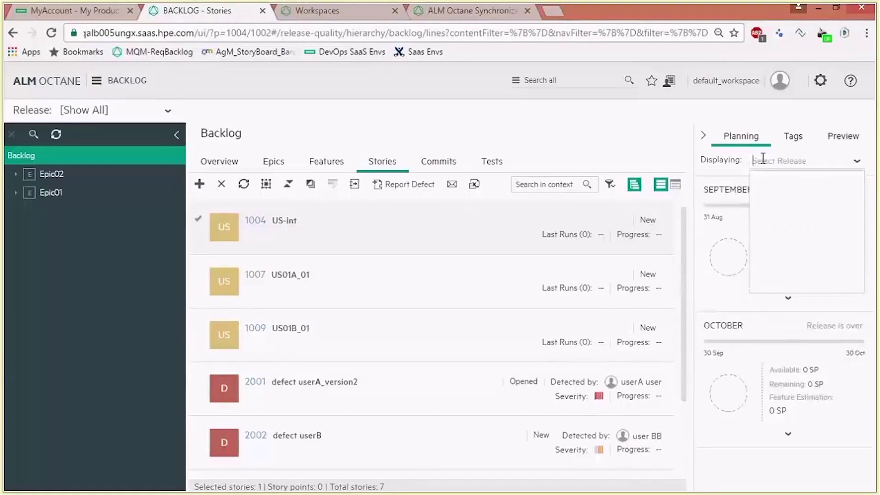
pyautogui.click(772, 192)
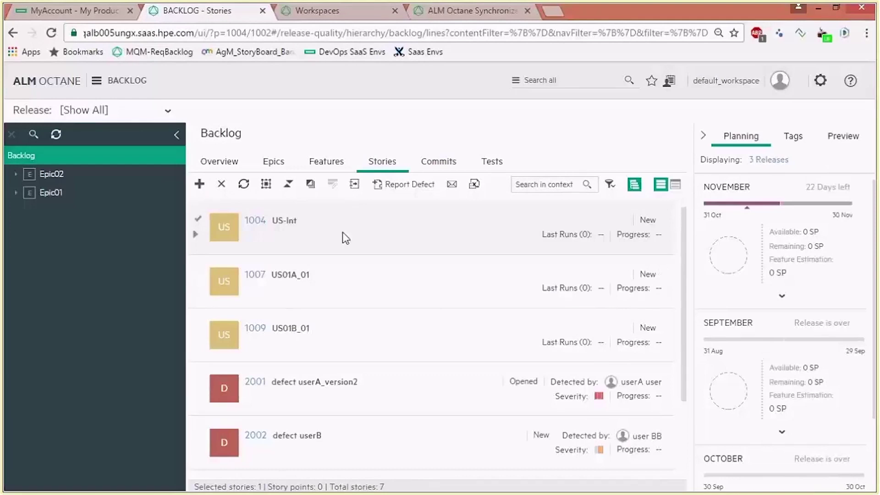
# - Assign story 1004 to November, 1007 to September, 1009 to October, then filter the backlog to November
pyautogui.moveTo(342, 234); pyautogui.dragTo(753, 260)
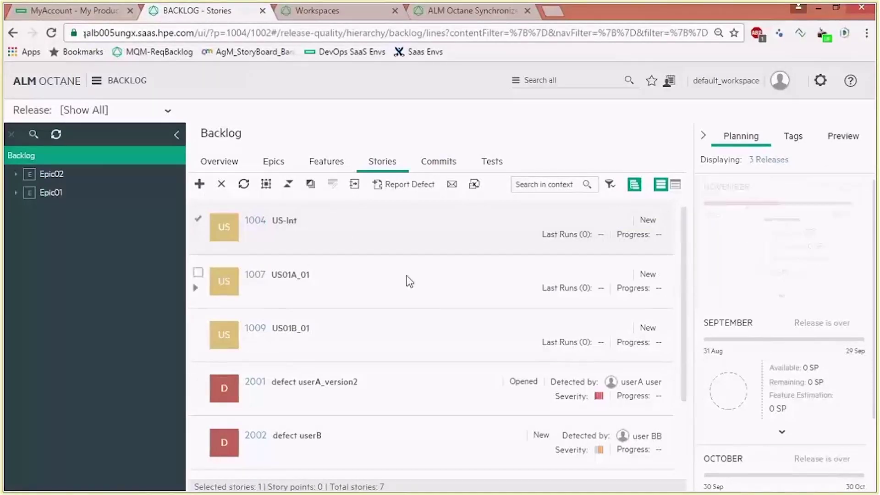
pyautogui.moveTo(328, 287); pyautogui.dragTo(716, 360)
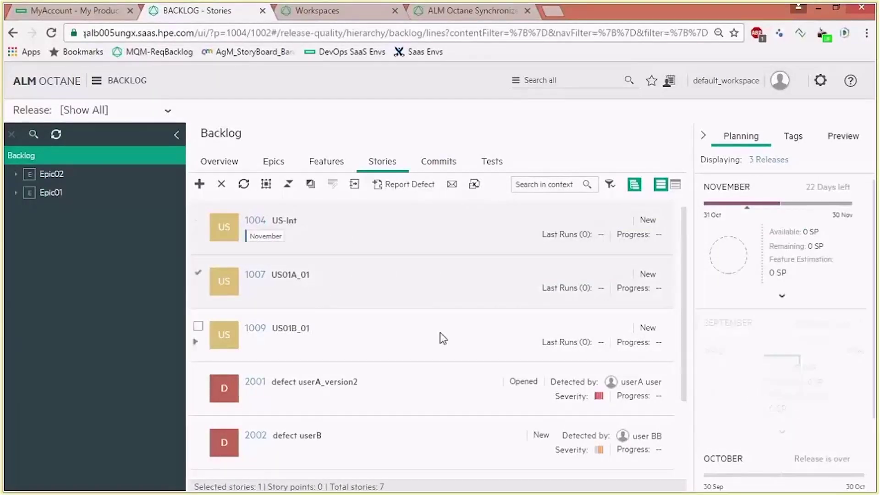
pyautogui.moveTo(383, 330); pyautogui.dragTo(724, 472)
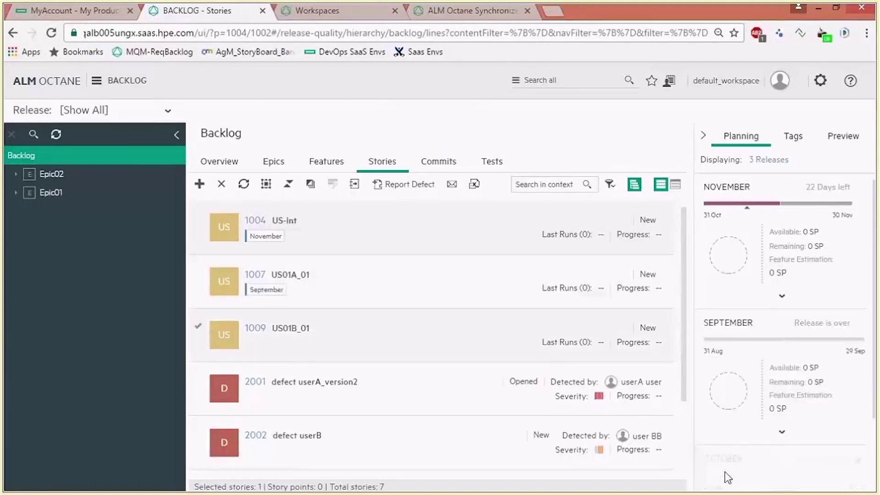
pyautogui.click(169, 111)
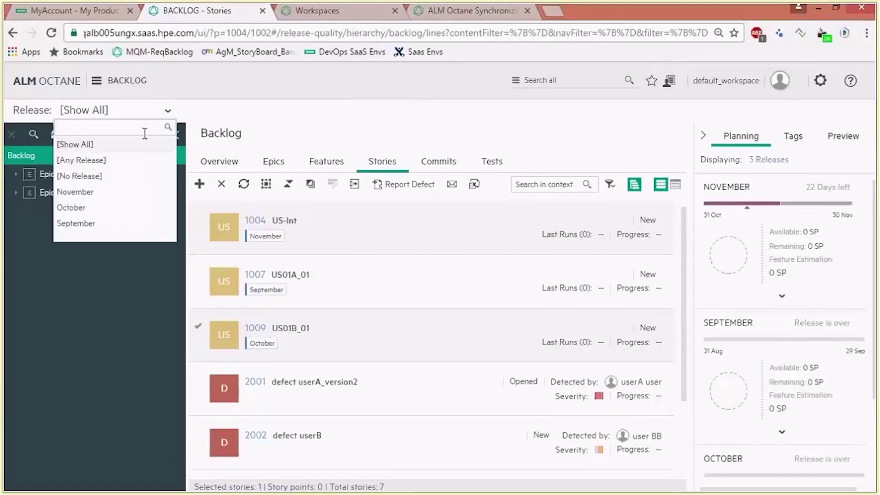
pyautogui.click(118, 193)
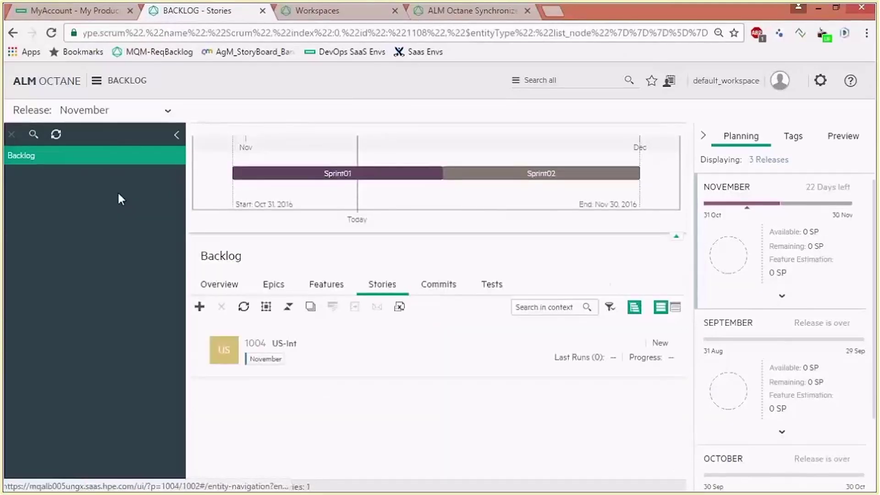